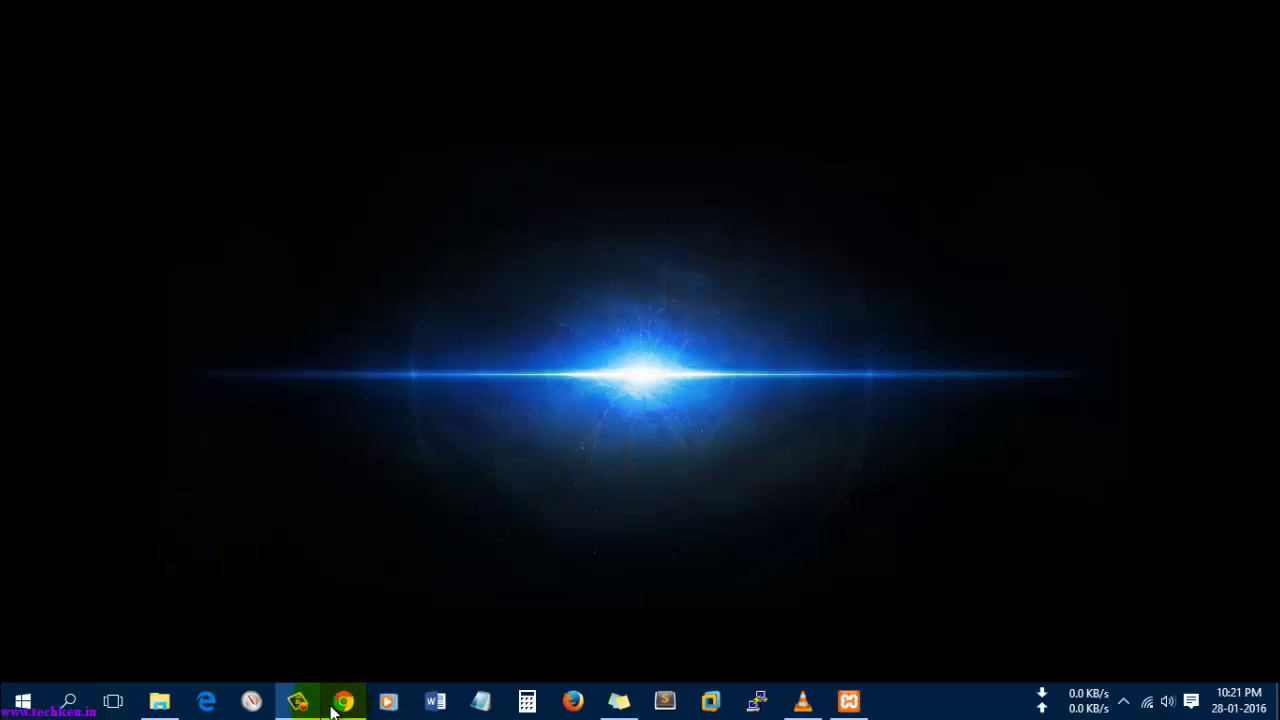
# - In a new incognito window, search Google for edusec and open the SourceForge result in a new tab
pyautogui.click(342, 703)
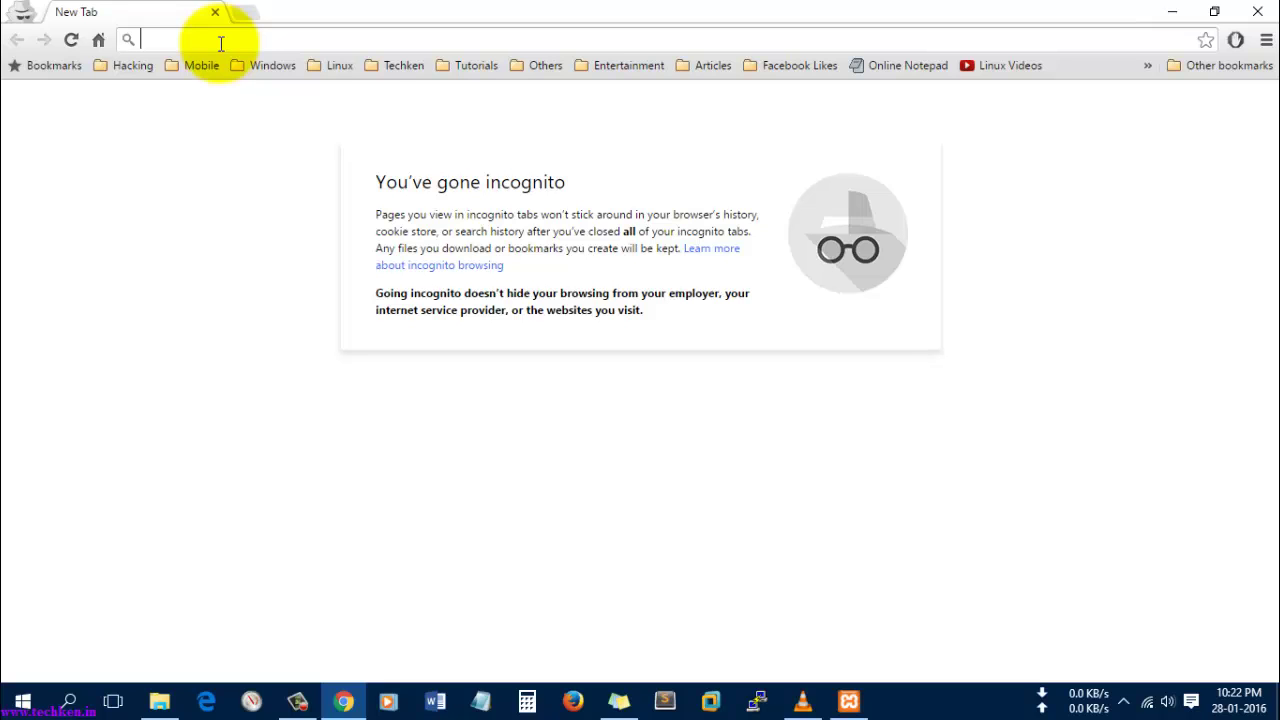
pyautogui.write('edusec')
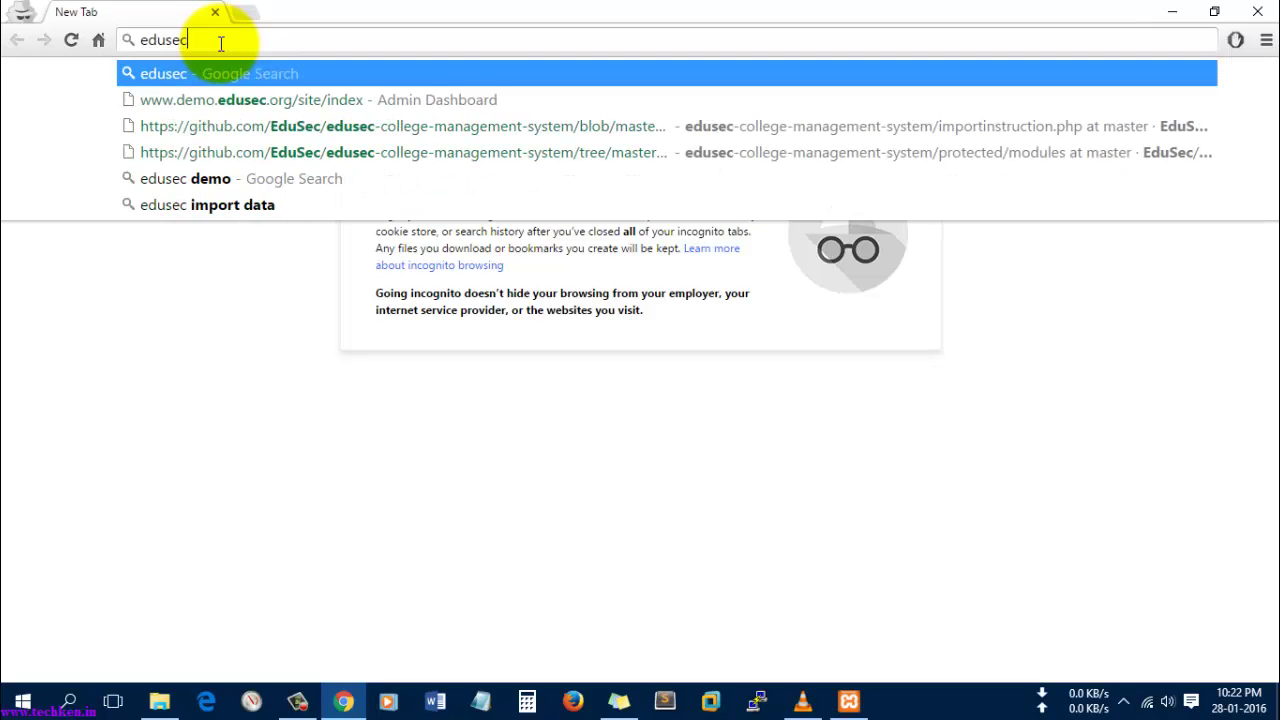
pyautogui.press('Return')
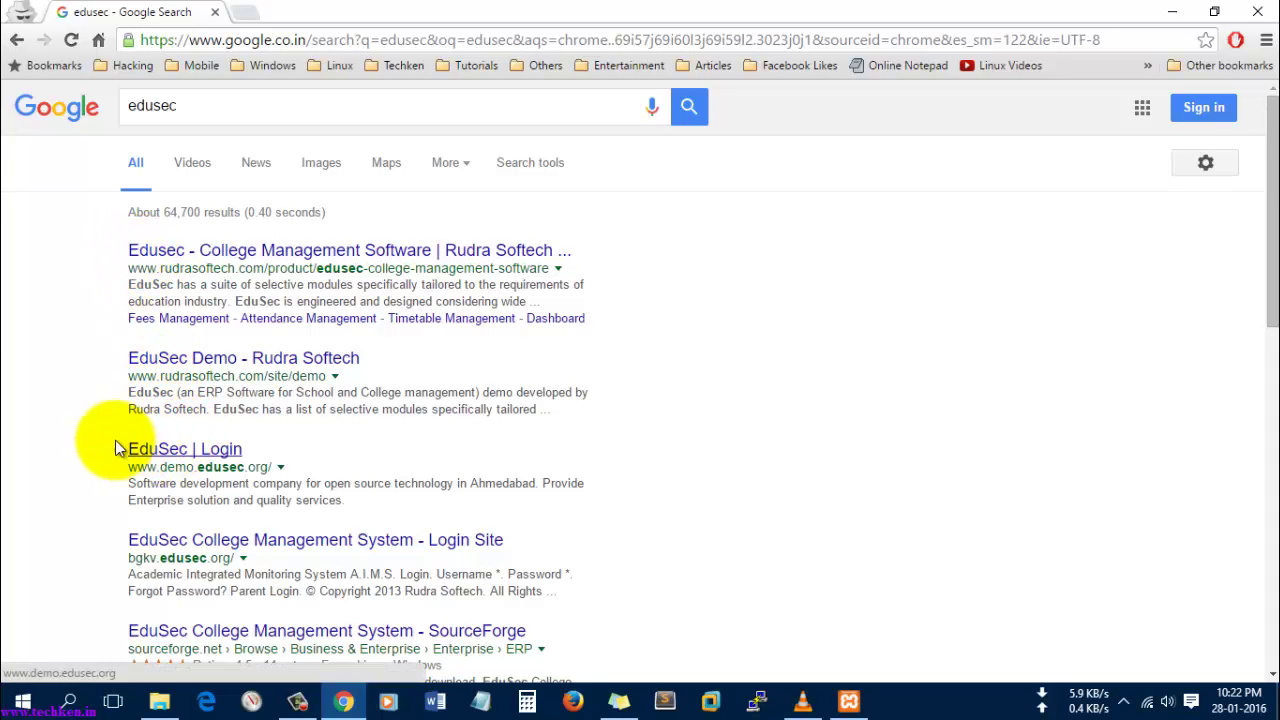
pyautogui.scroll(-3, 100, 420)
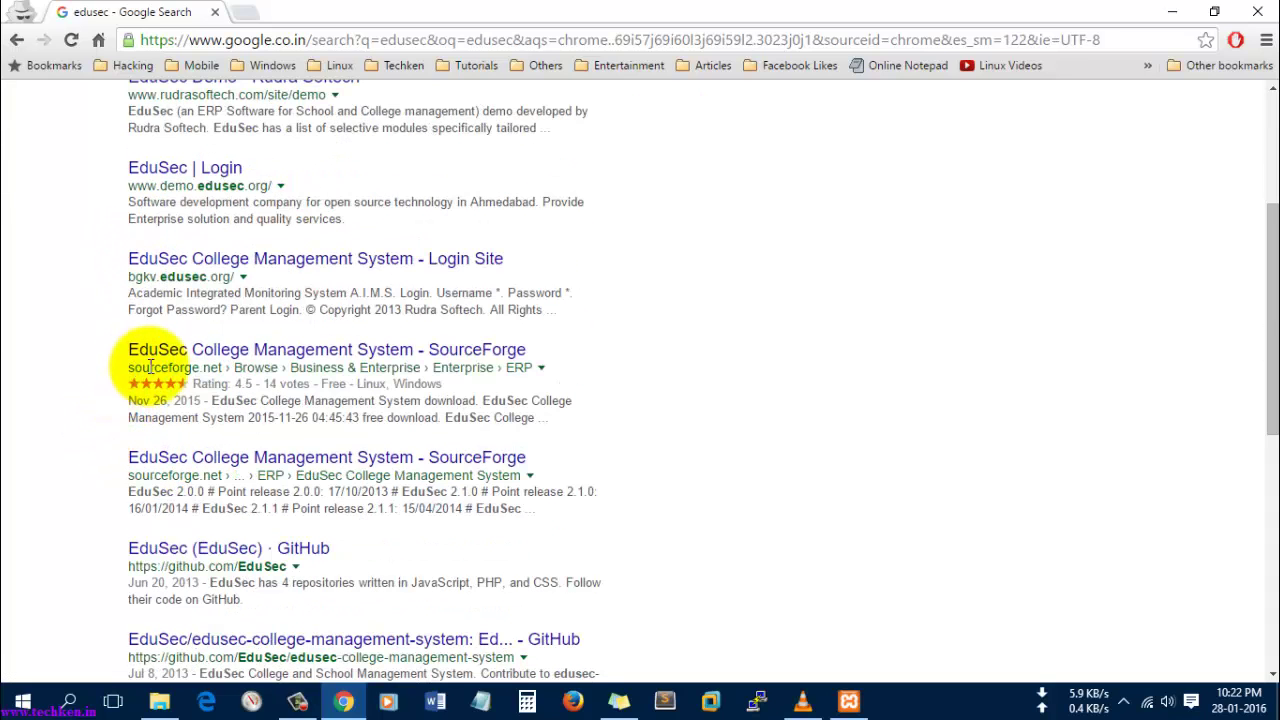
pyautogui.rightClick(304, 352)
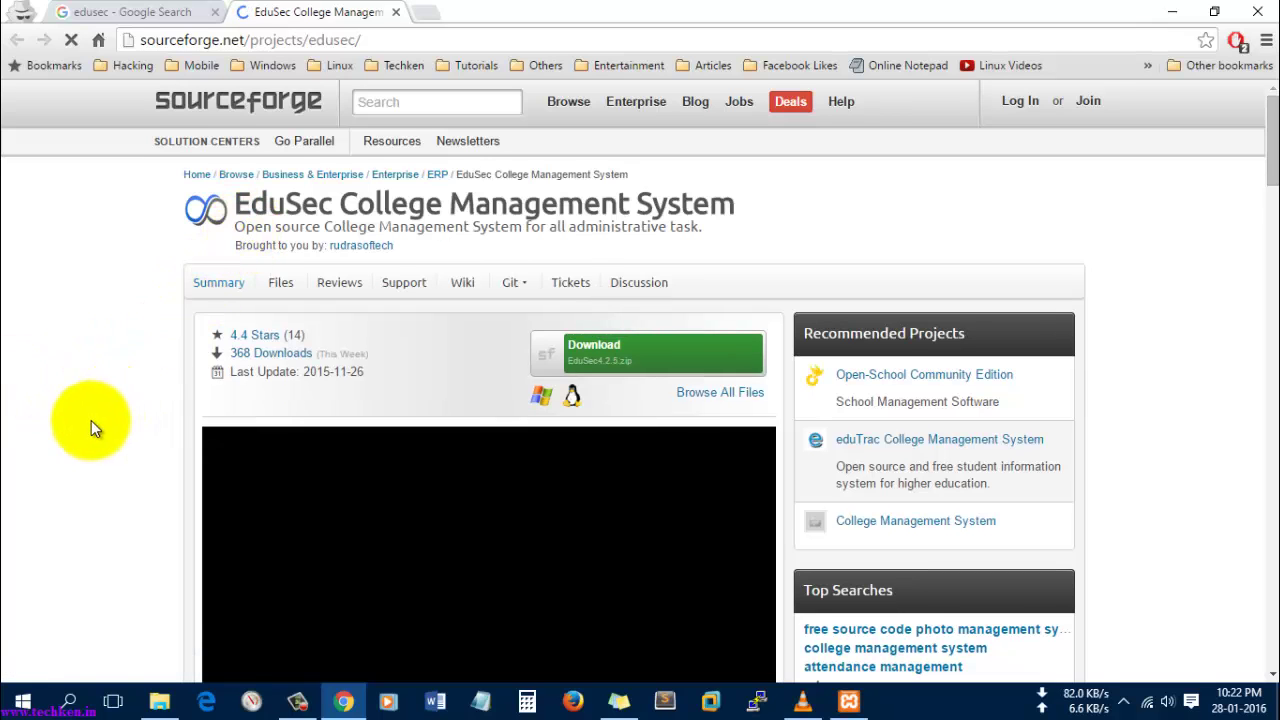
# - Scroll down the EduSec SourceForge page and highlight its Features list to read it
pyautogui.scroll(-3, 91, 420)
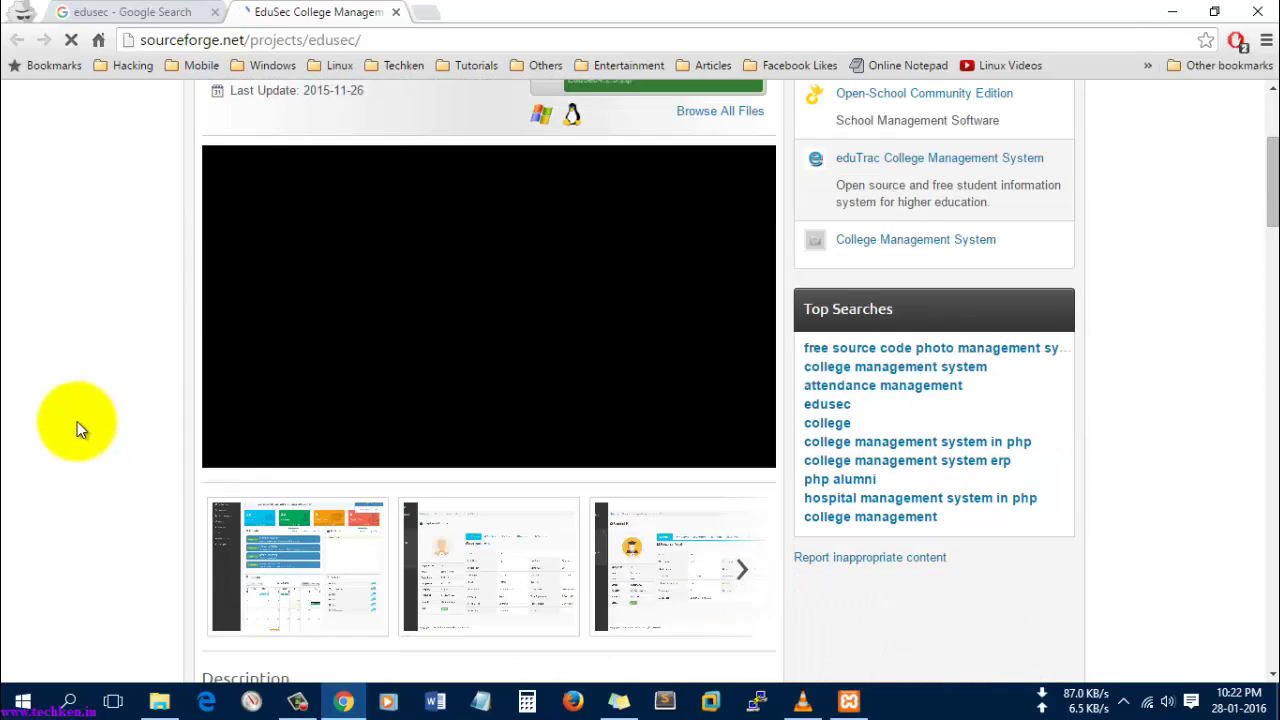
pyautogui.scroll(-5, 78, 421)
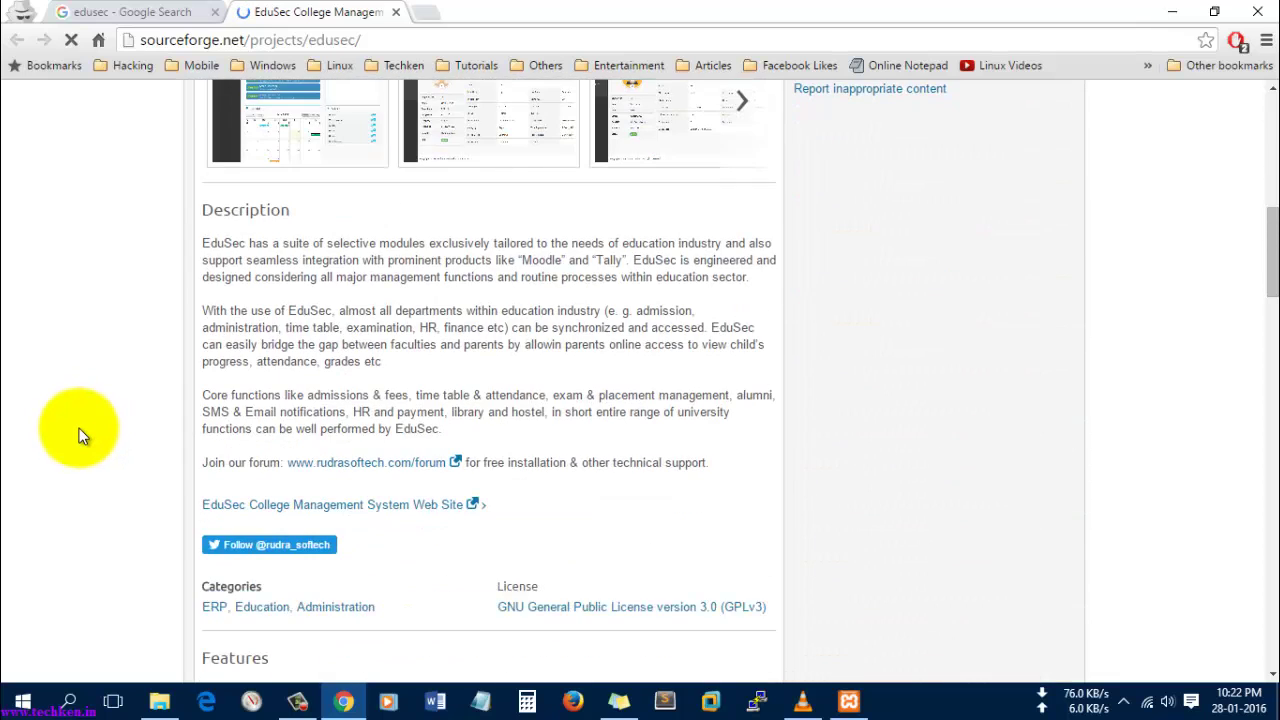
pyautogui.scroll(-2, 80, 435)
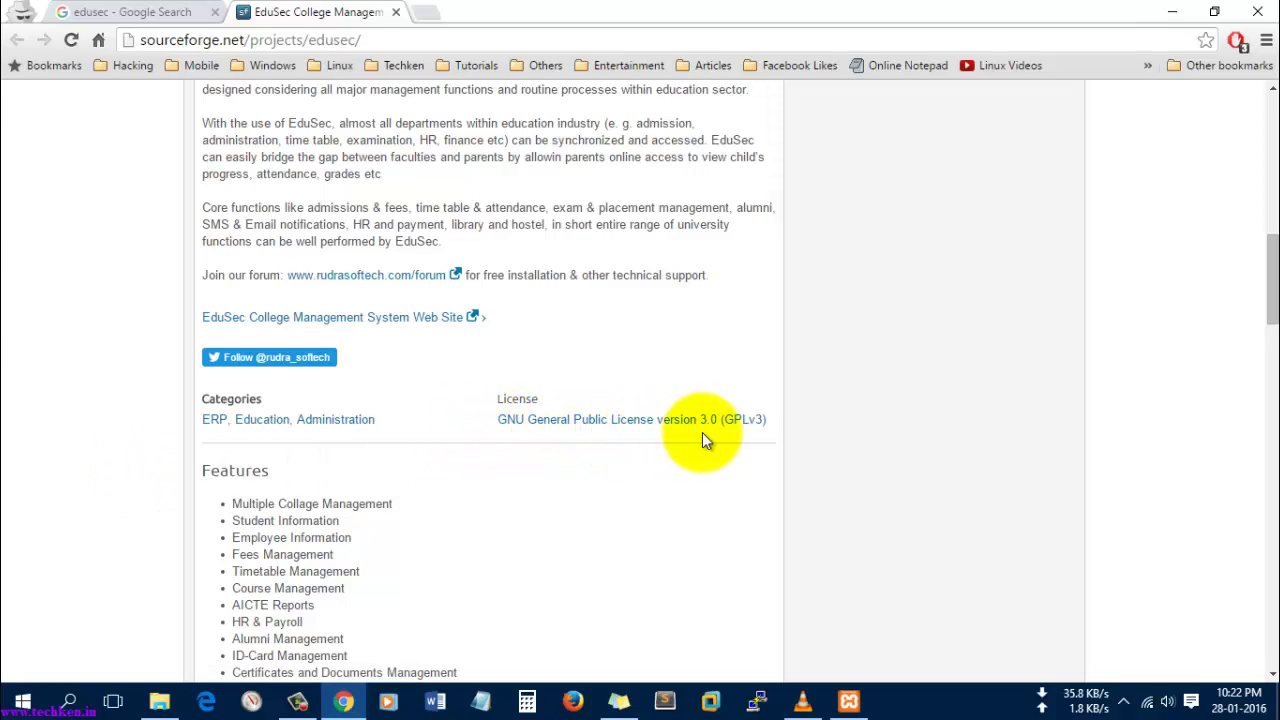
pyautogui.scroll(-2, 479, 485)
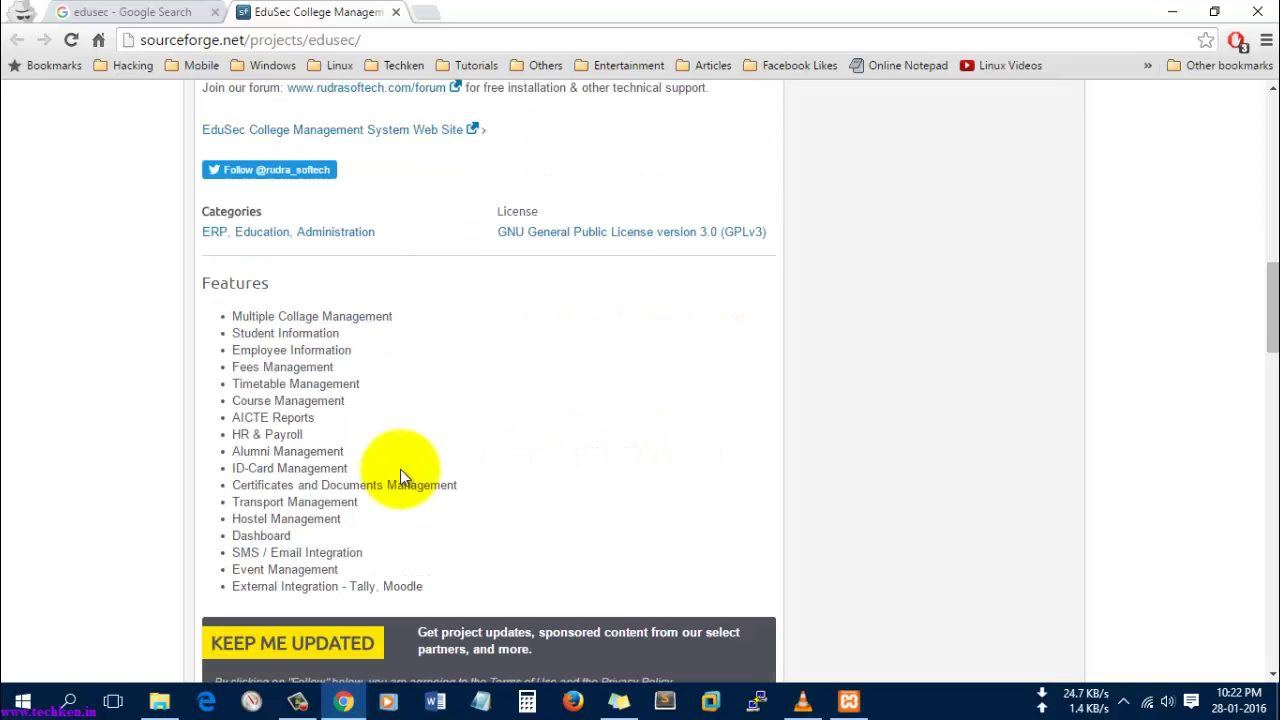
pyautogui.moveTo(235, 314); pyautogui.dragTo(427, 588)
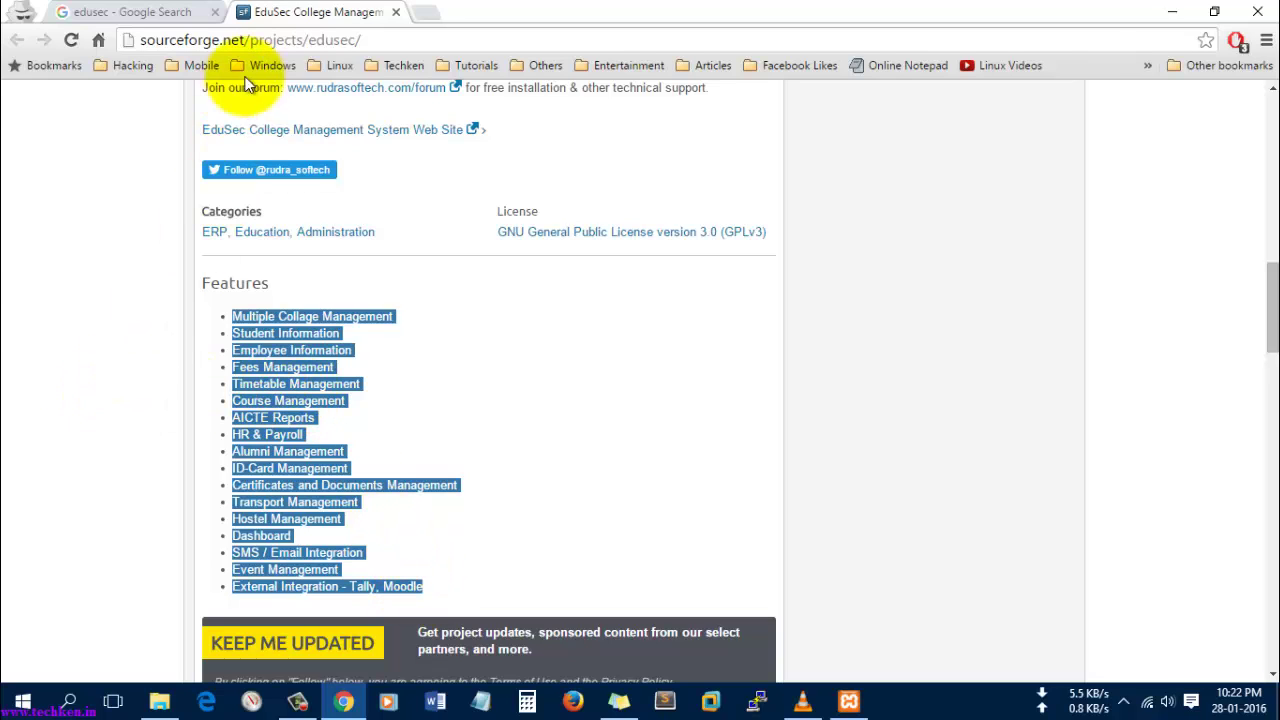
pyautogui.click(255, 448)
pyautogui.moveTo(427, 586); pyautogui.dragTo(222, 314)
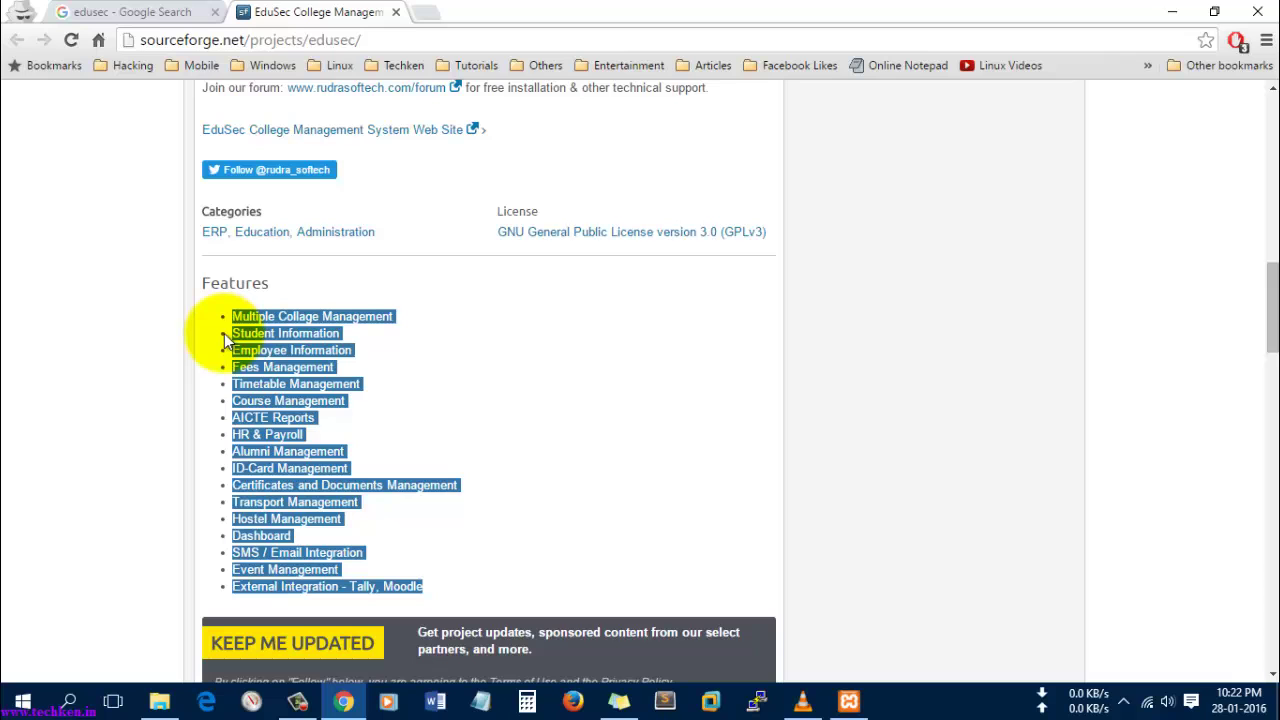
# - Check the rudrasoftech address in the Google results, then highlight the HR & Payroll feature
pyautogui.click(135, 12)
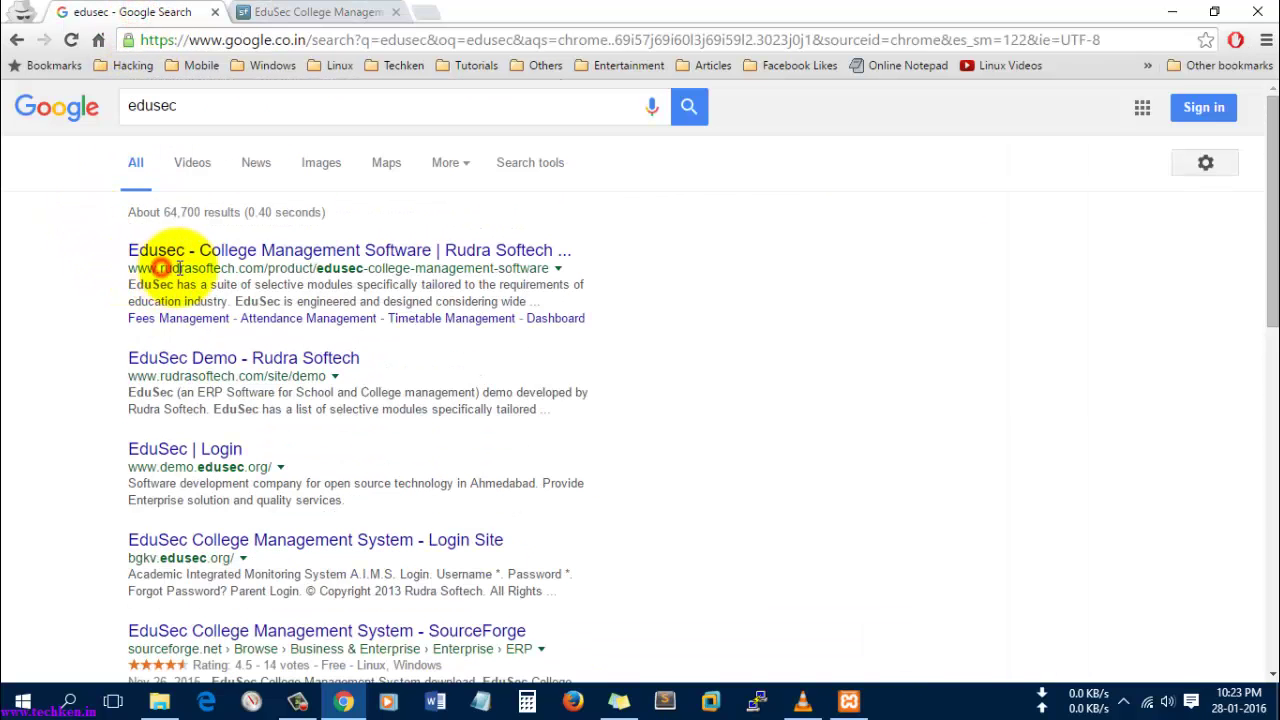
pyautogui.moveTo(160, 268); pyautogui.dragTo(240, 268)
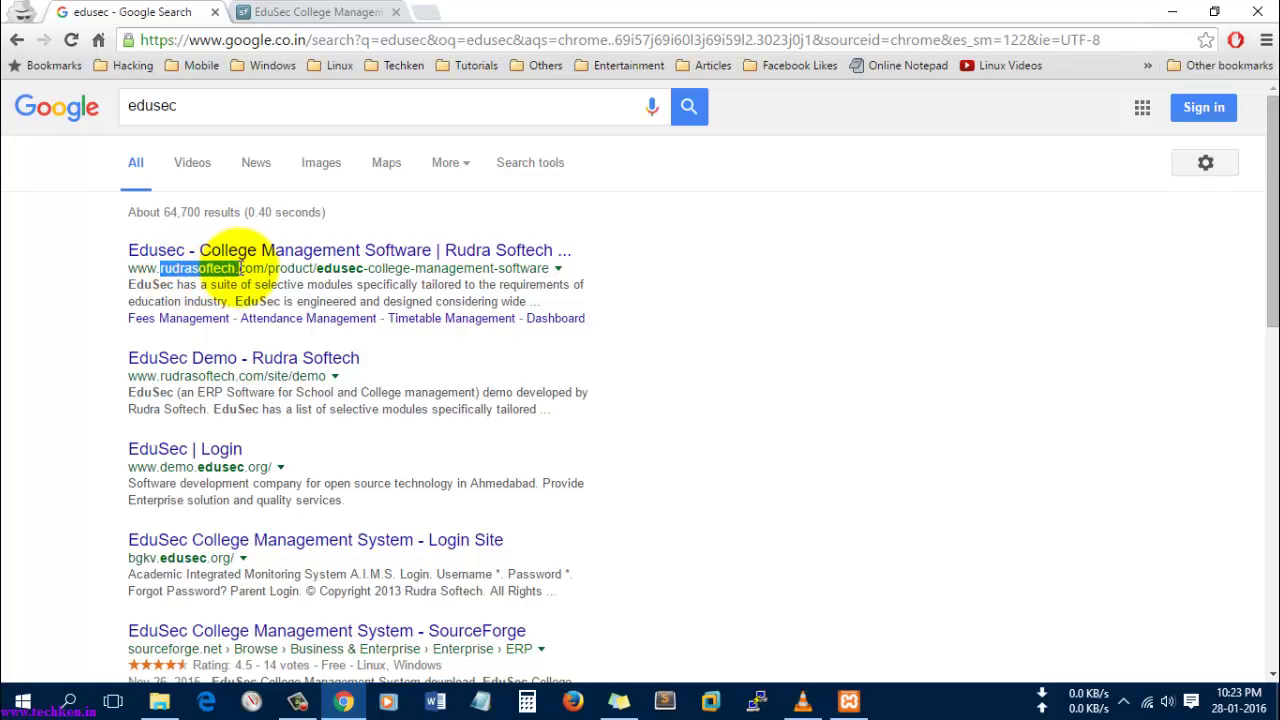
pyautogui.click(300, 12)
pyautogui.click(153, 427)
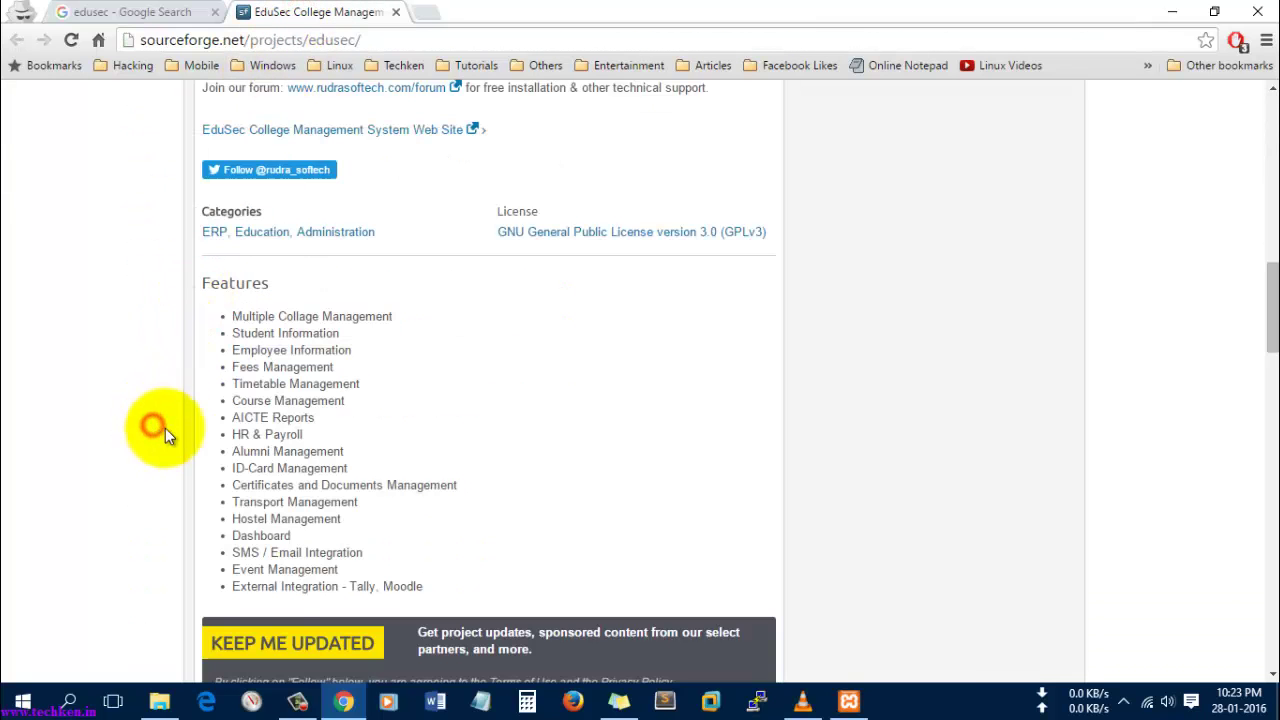
pyautogui.moveTo(310, 435); pyautogui.dragTo(209, 437)
# - Scroll to the top, review the project subtitle and start the EduSec download
pyautogui.scroll(10, 131, 446)
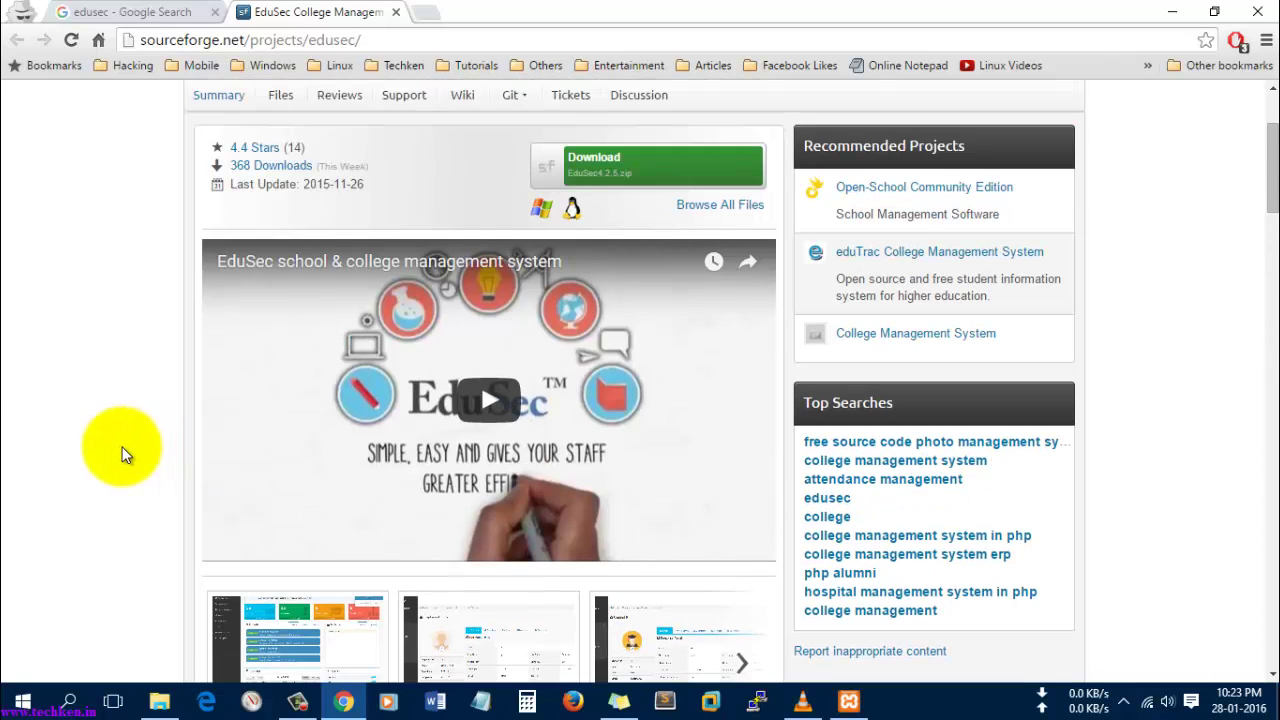
pyautogui.scroll(2, 122, 455)
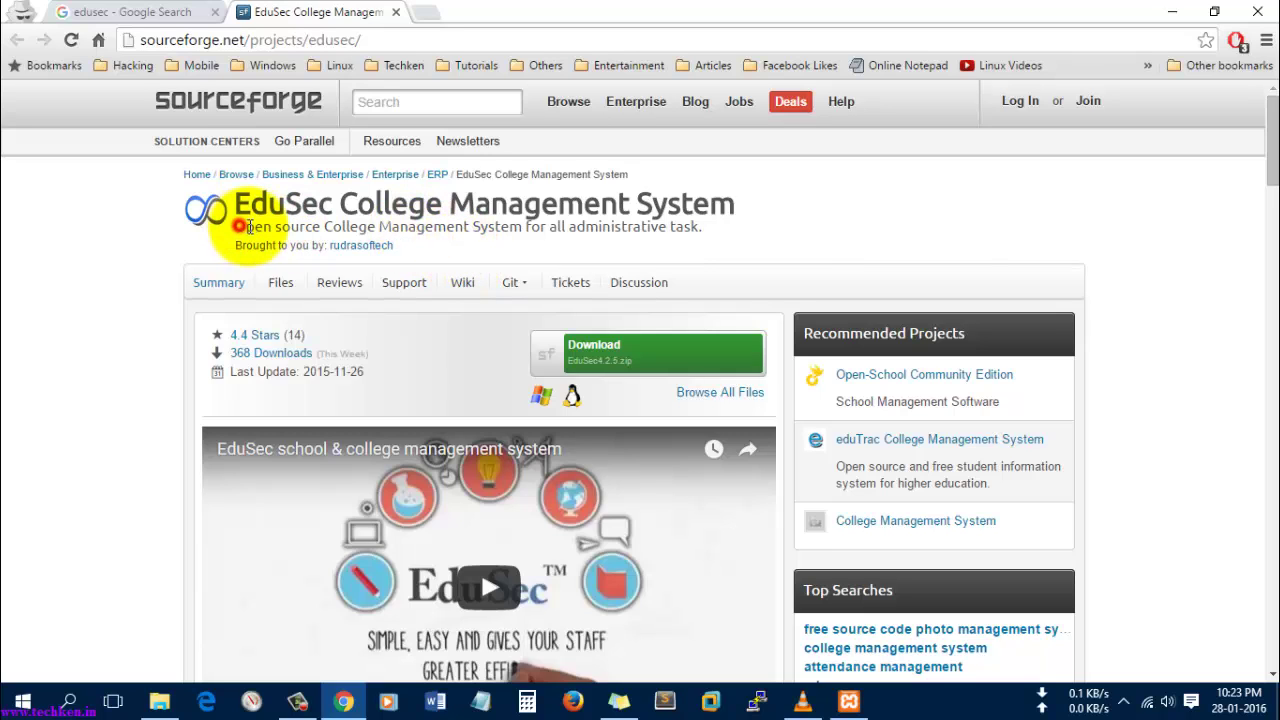
pyautogui.moveTo(235, 226); pyautogui.dragTo(583, 228)
pyautogui.click(95, 383)
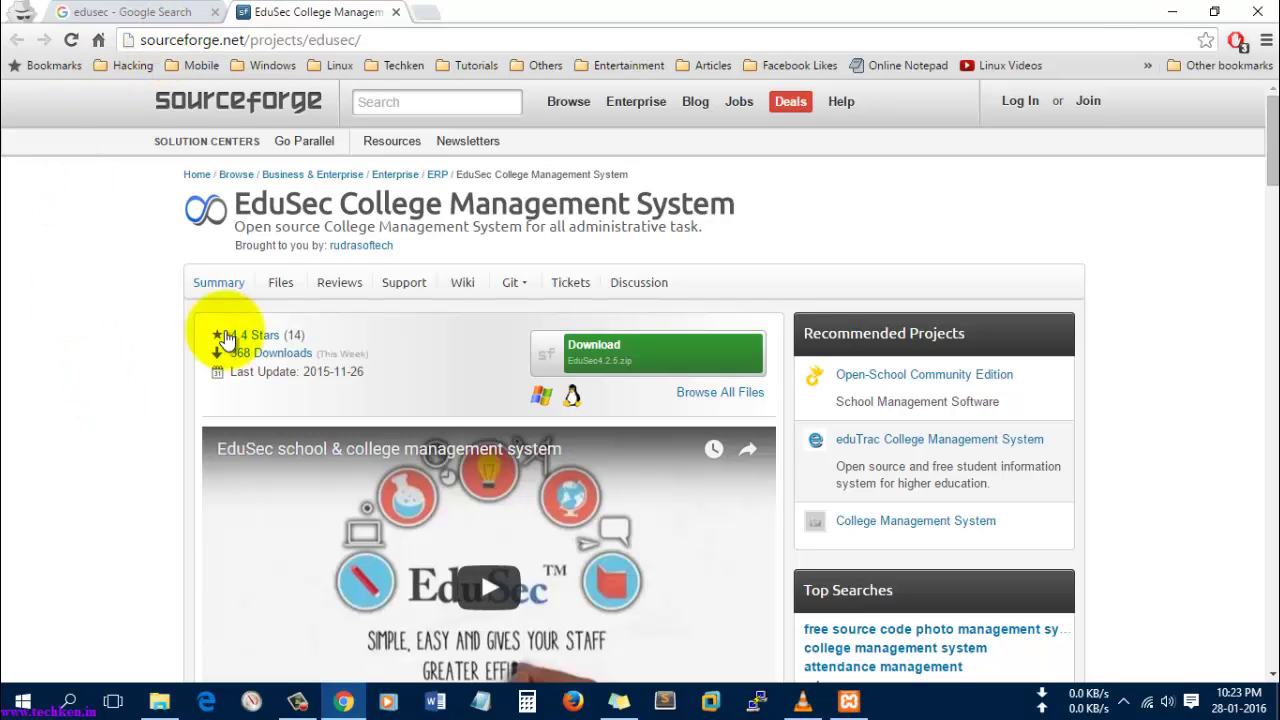
pyautogui.click(612, 360)
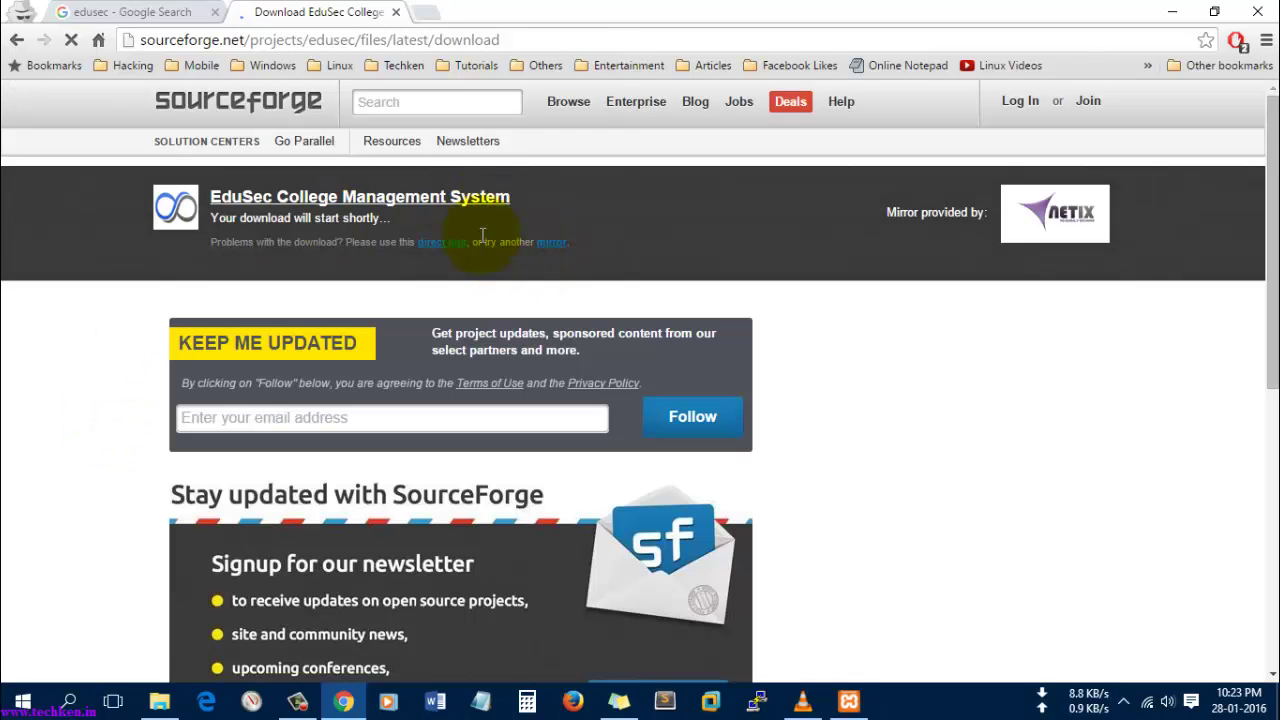
# - Copy EduSec4.2.5.zip from the Downloads Compressed folder in File Explorer
pyautogui.click(396, 14)
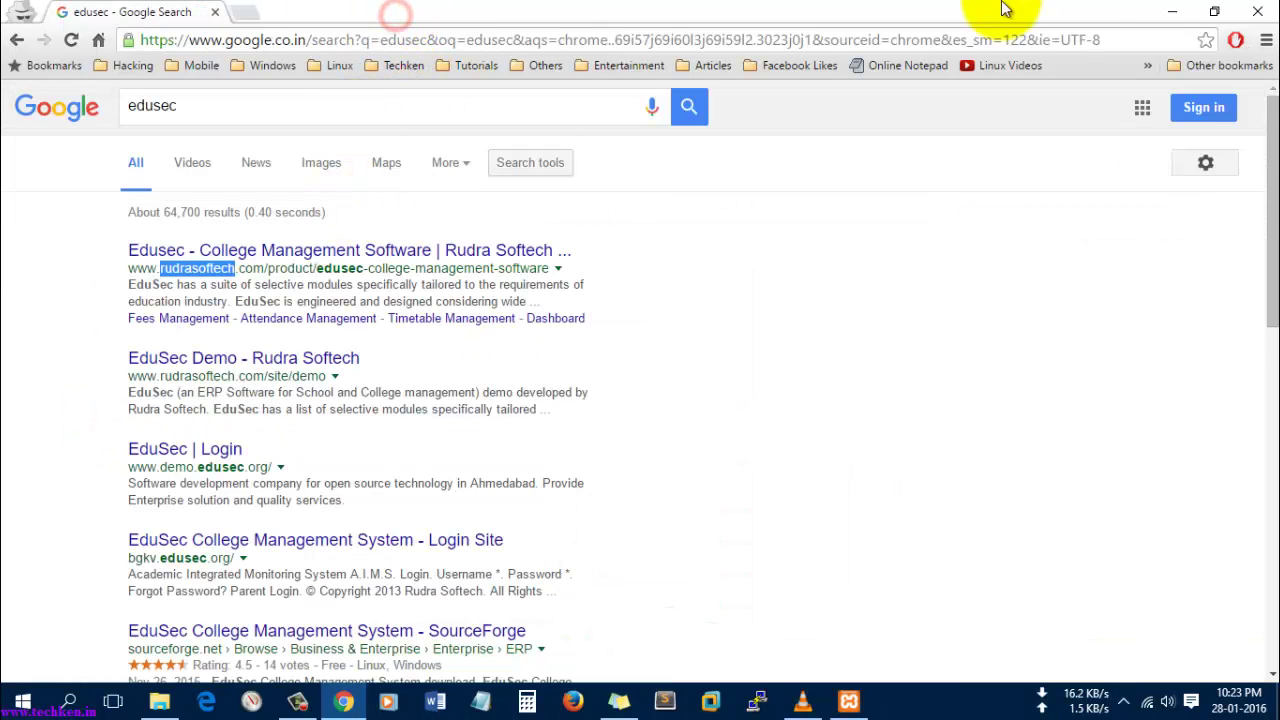
pyautogui.click(1172, 12)
pyautogui.click(159, 700)
pyautogui.click(283, 229)
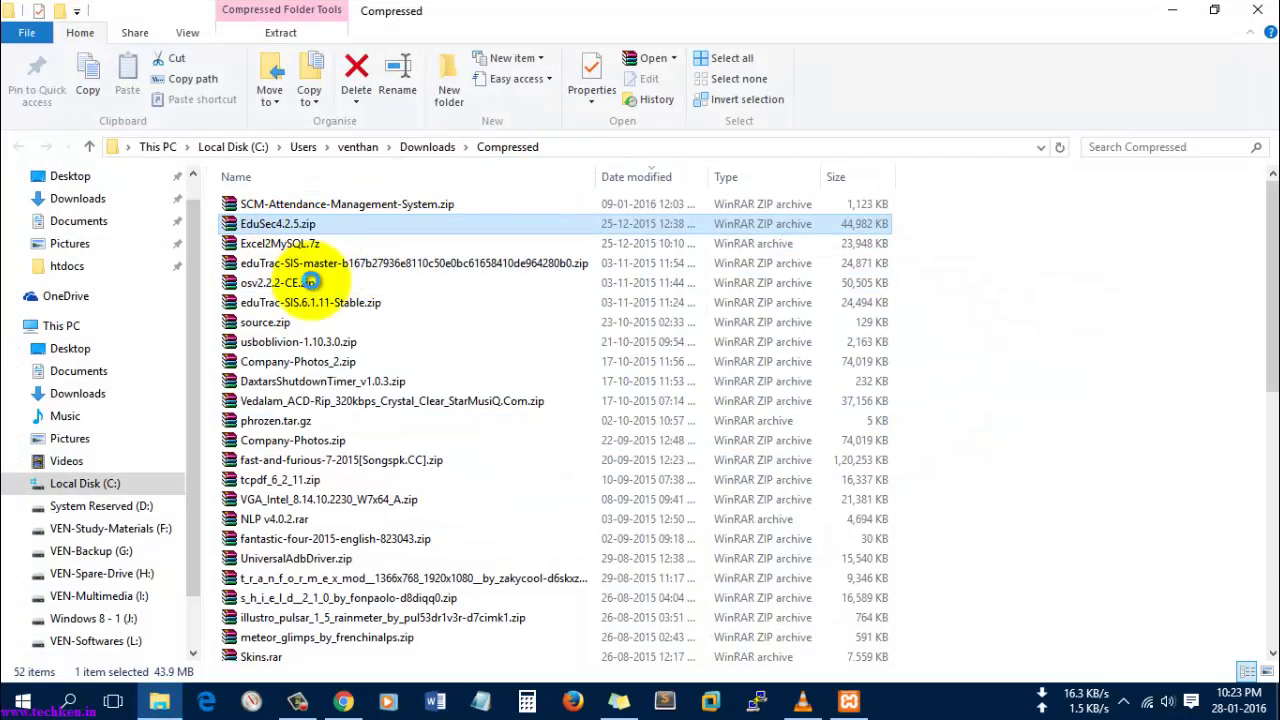
pyautogui.rightClick(288, 230)
pyautogui.click(330, 549)
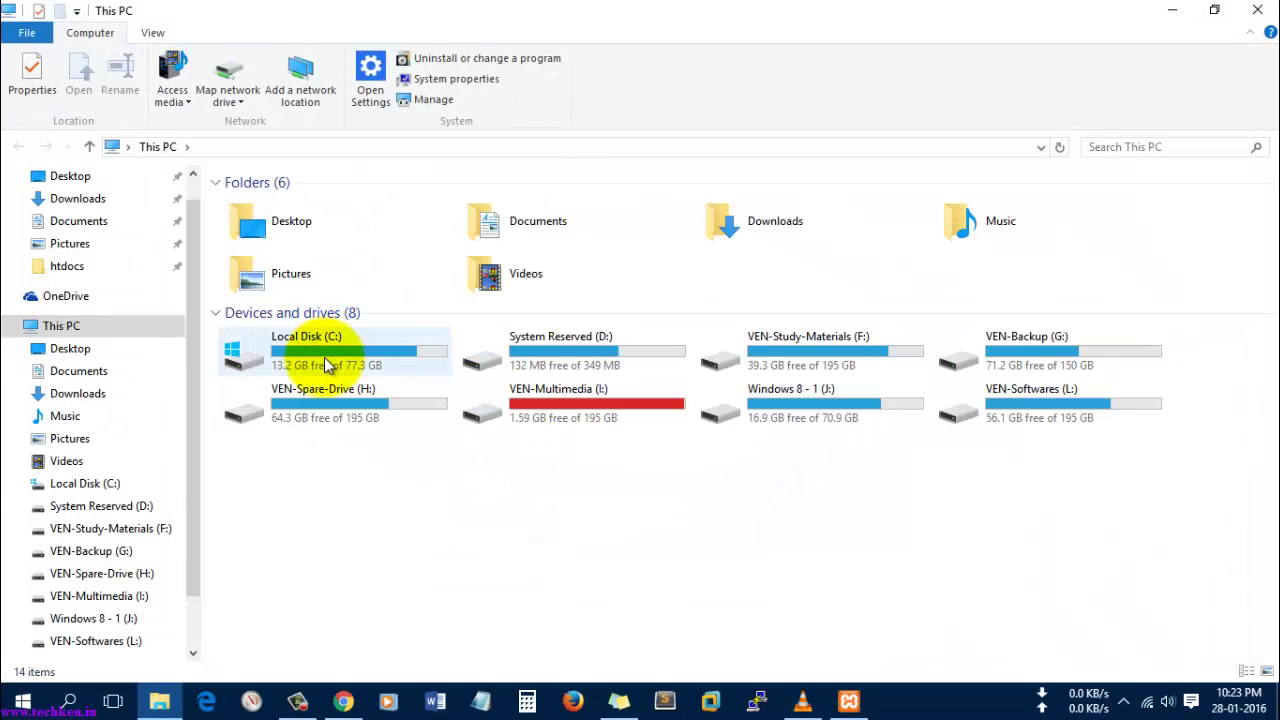
# - Paste the zip into C:\www\htdocs and glance at the XAMPP control panel
pyautogui.doubleClick(323, 358)
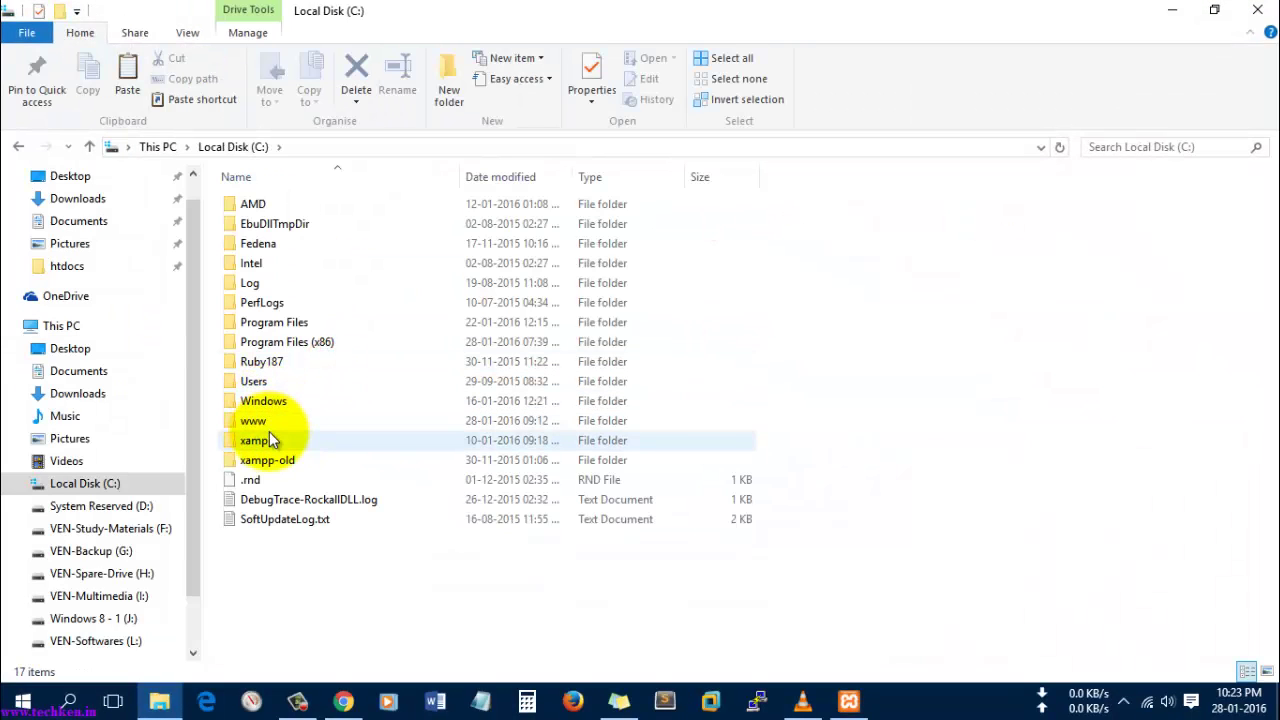
pyautogui.doubleClick(269, 423)
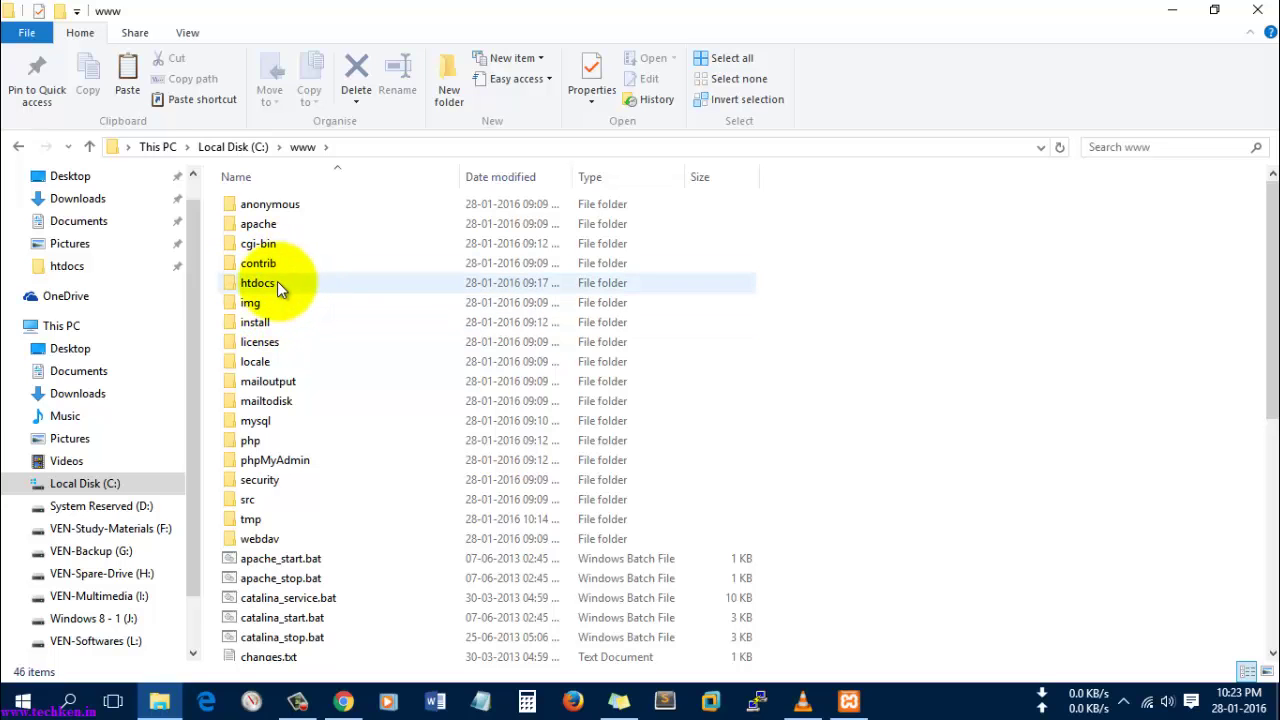
pyautogui.doubleClick(272, 283)
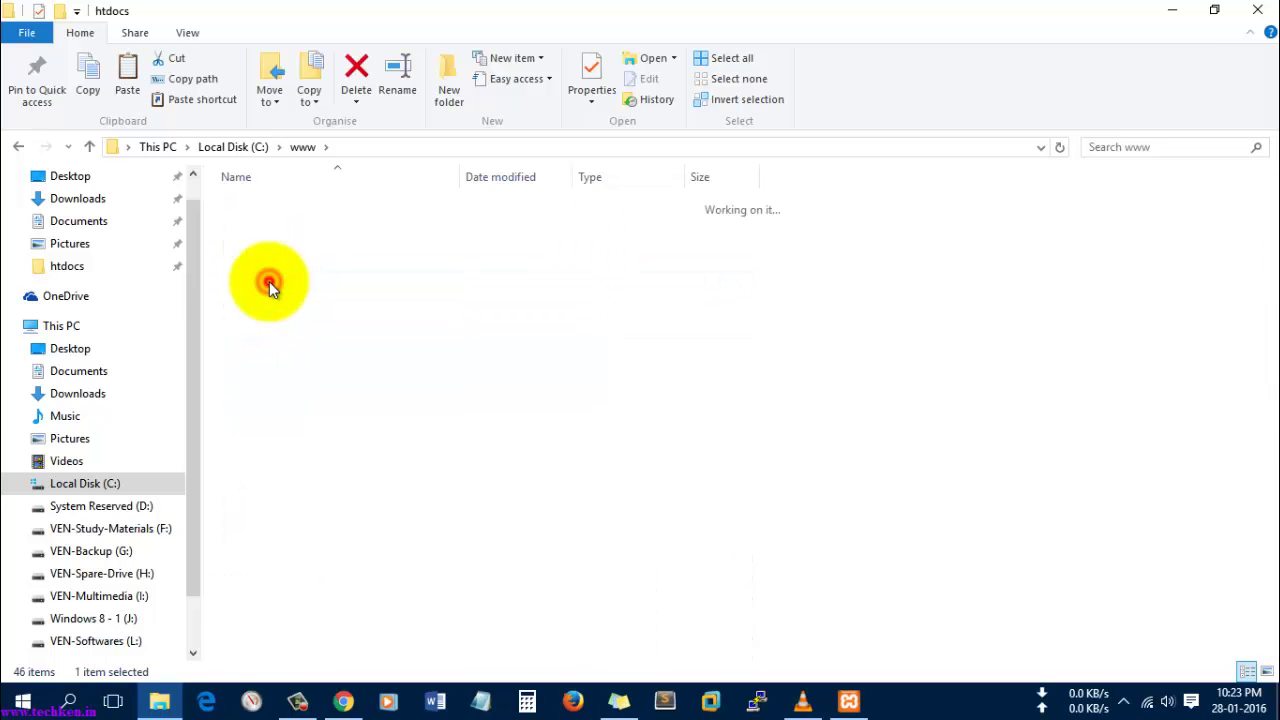
pyautogui.click(442, 527)
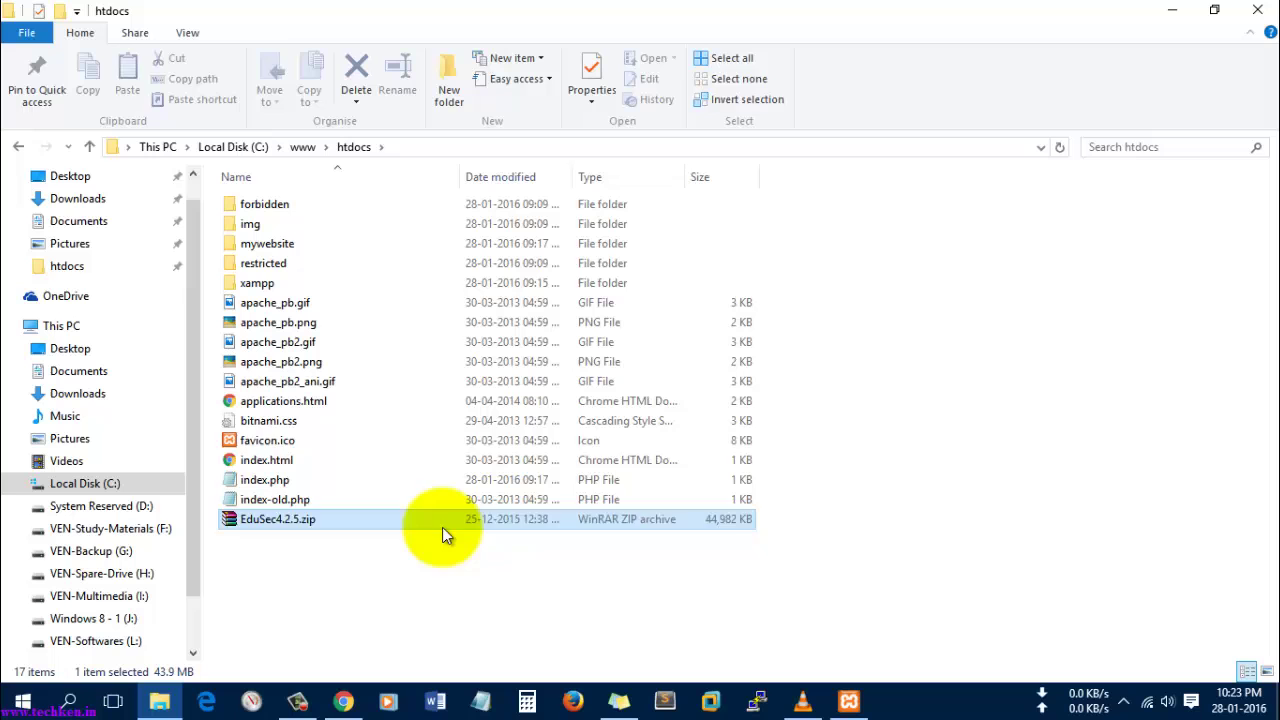
pyautogui.click(480, 586)
pyautogui.click(323, 440)
pyautogui.click(848, 703)
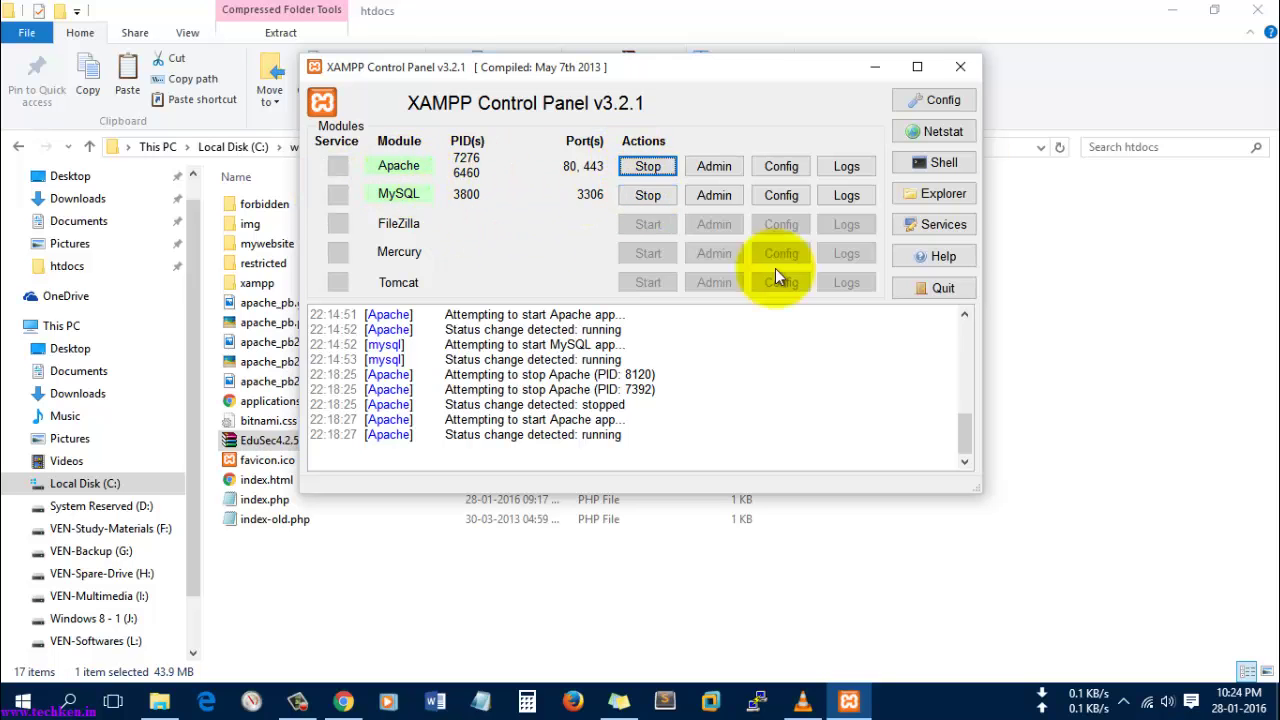
pyautogui.click(874, 80)
# - Preview EduSec4.2.5.zip in WinRAR, then extract it with Extract to EduSec4.2.5\
pyautogui.click(288, 572)
pyautogui.click(278, 440)
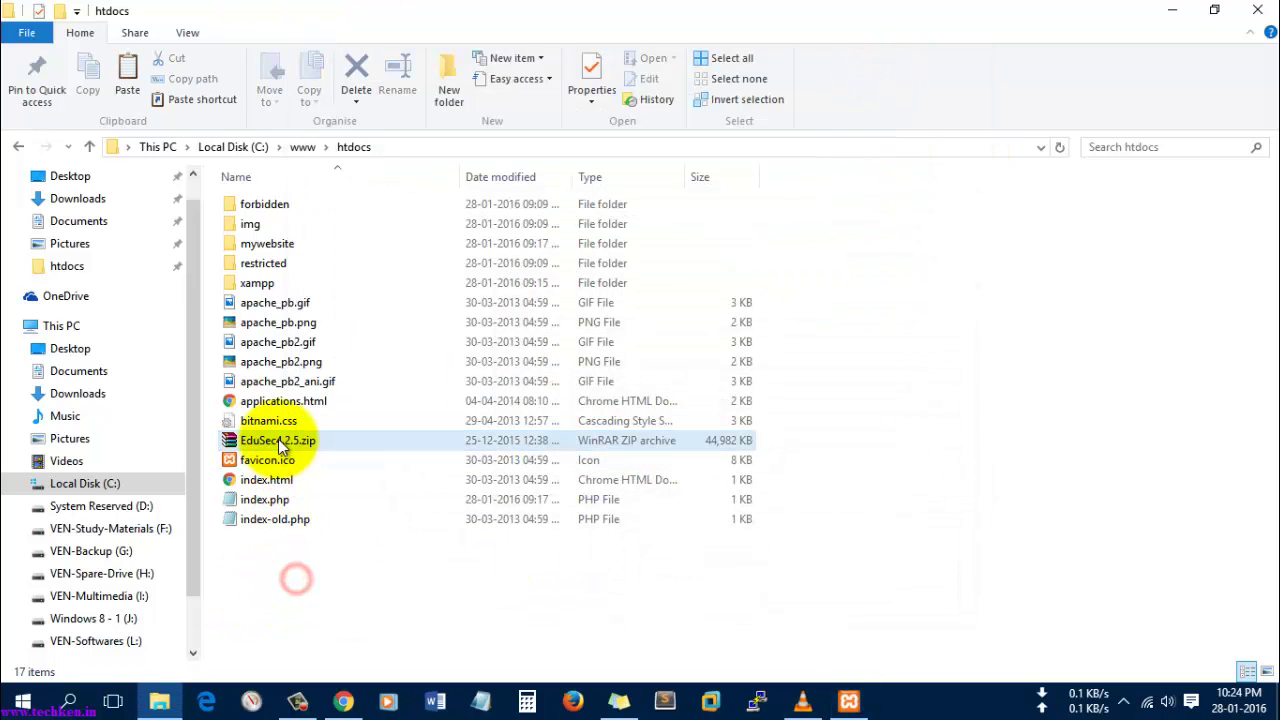
pyautogui.rightClick(289, 443)
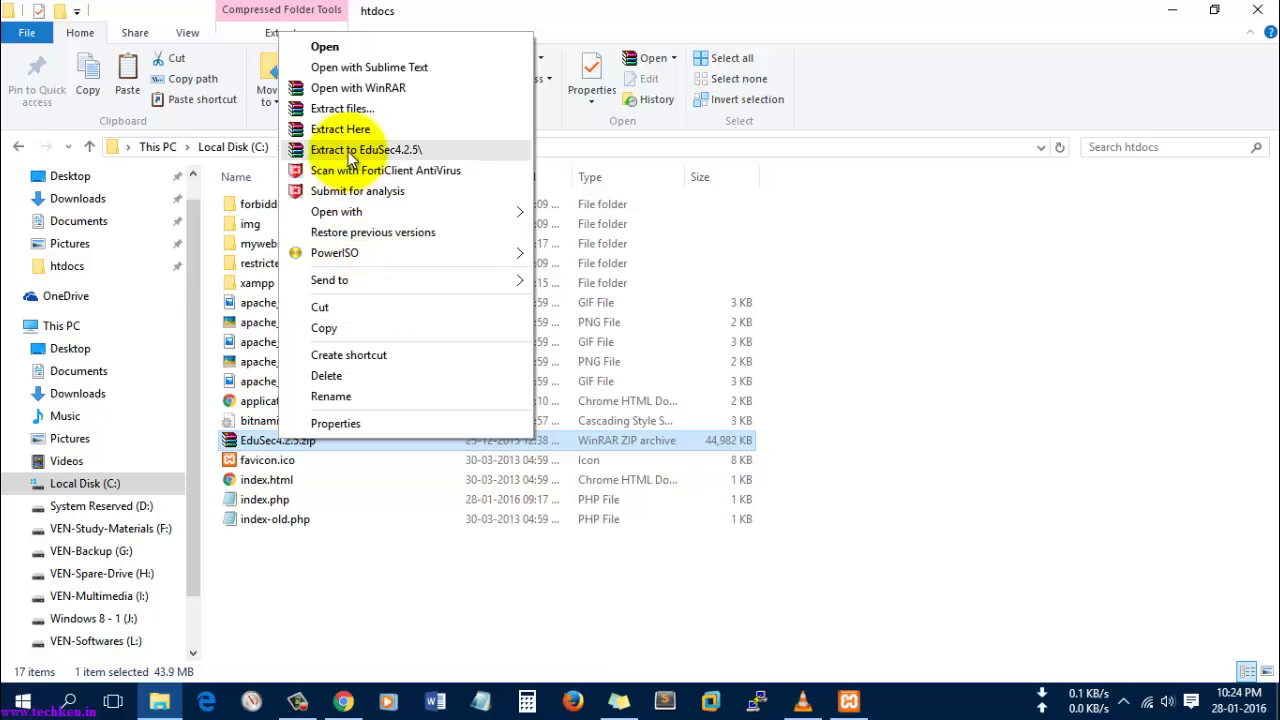
pyautogui.click(345, 50)
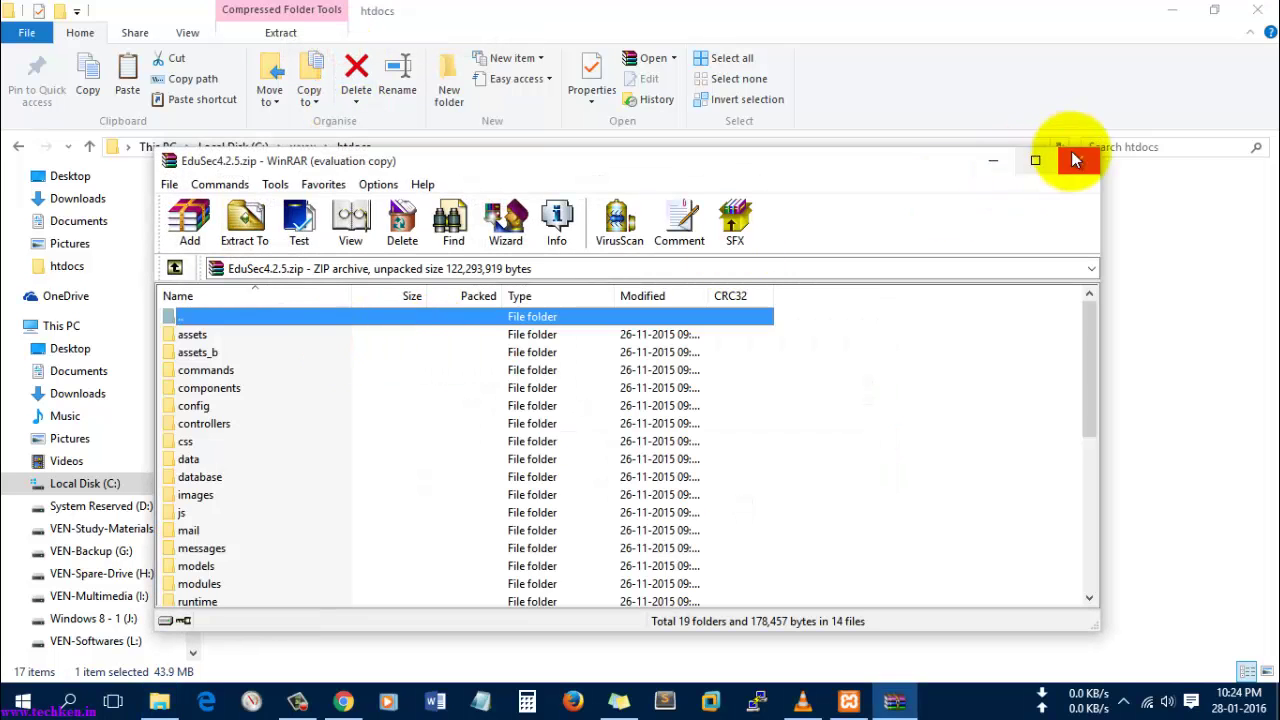
pyautogui.click(1074, 160)
pyautogui.rightClick(315, 439)
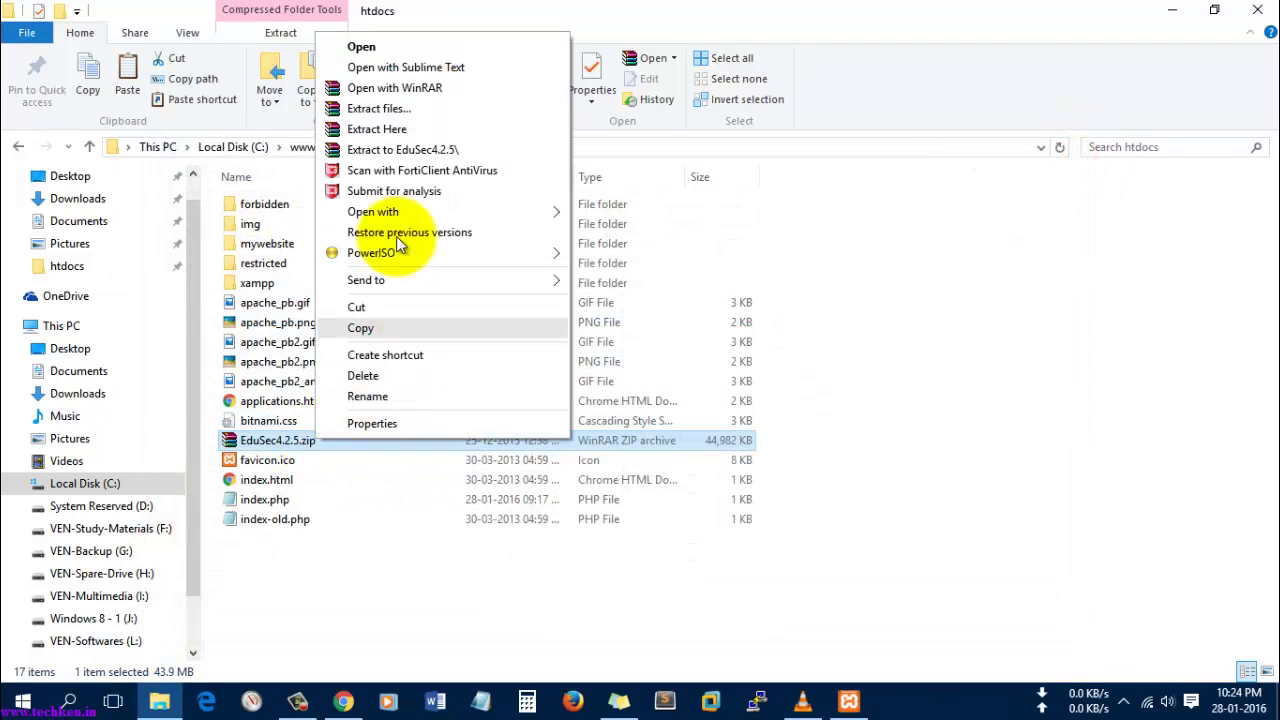
pyautogui.click(411, 150)
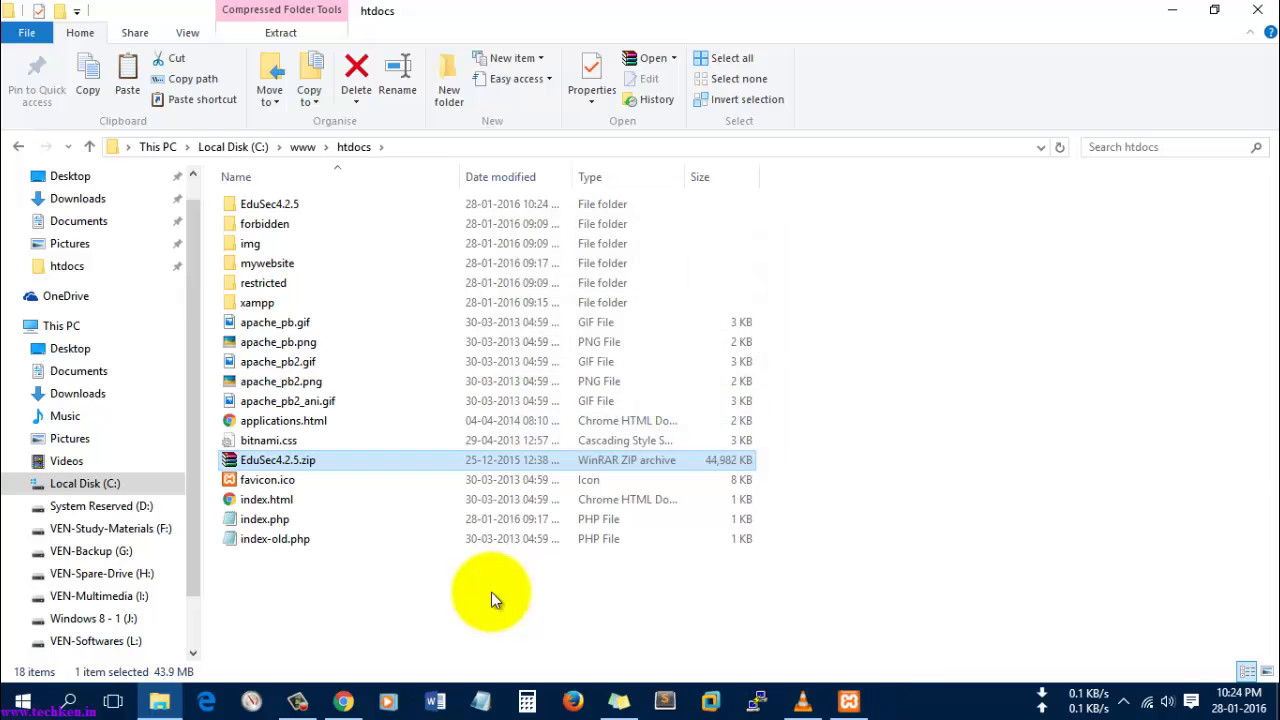
# - Rename the extracted EduSec4.2.5 folder to edusec
pyautogui.click(482, 609)
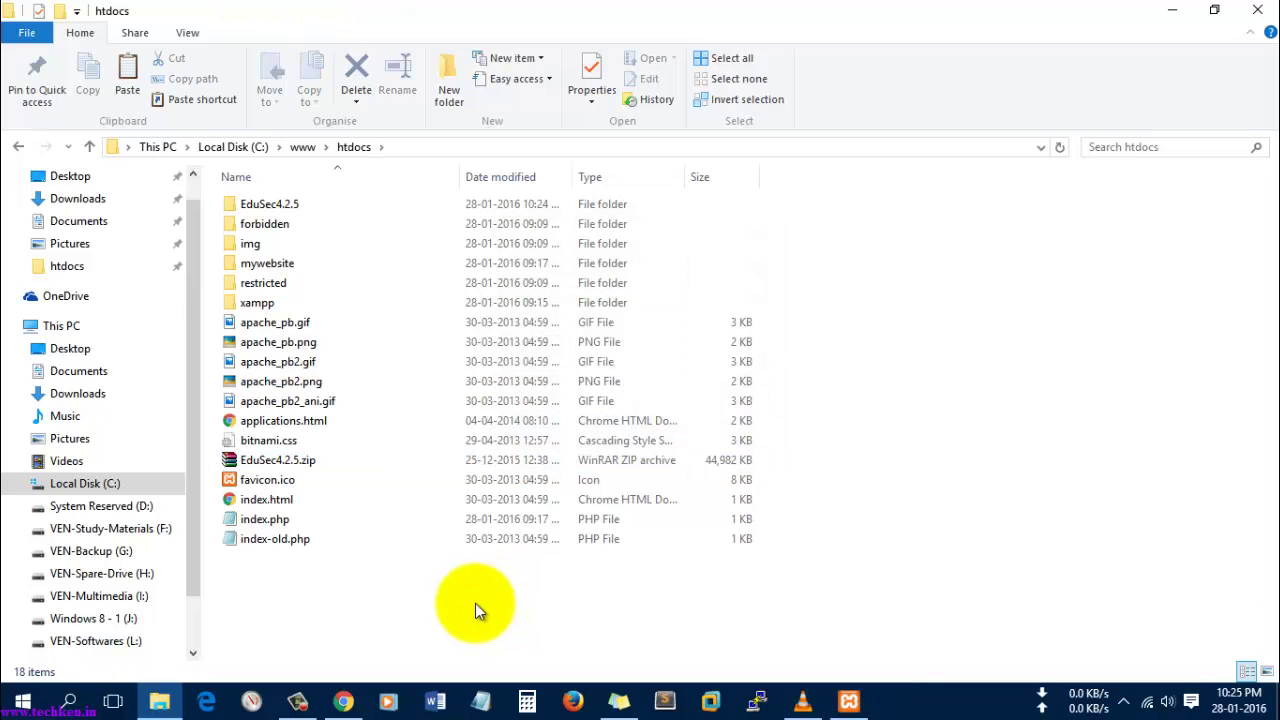
pyautogui.click(280, 206)
pyautogui.rightClick(284, 209)
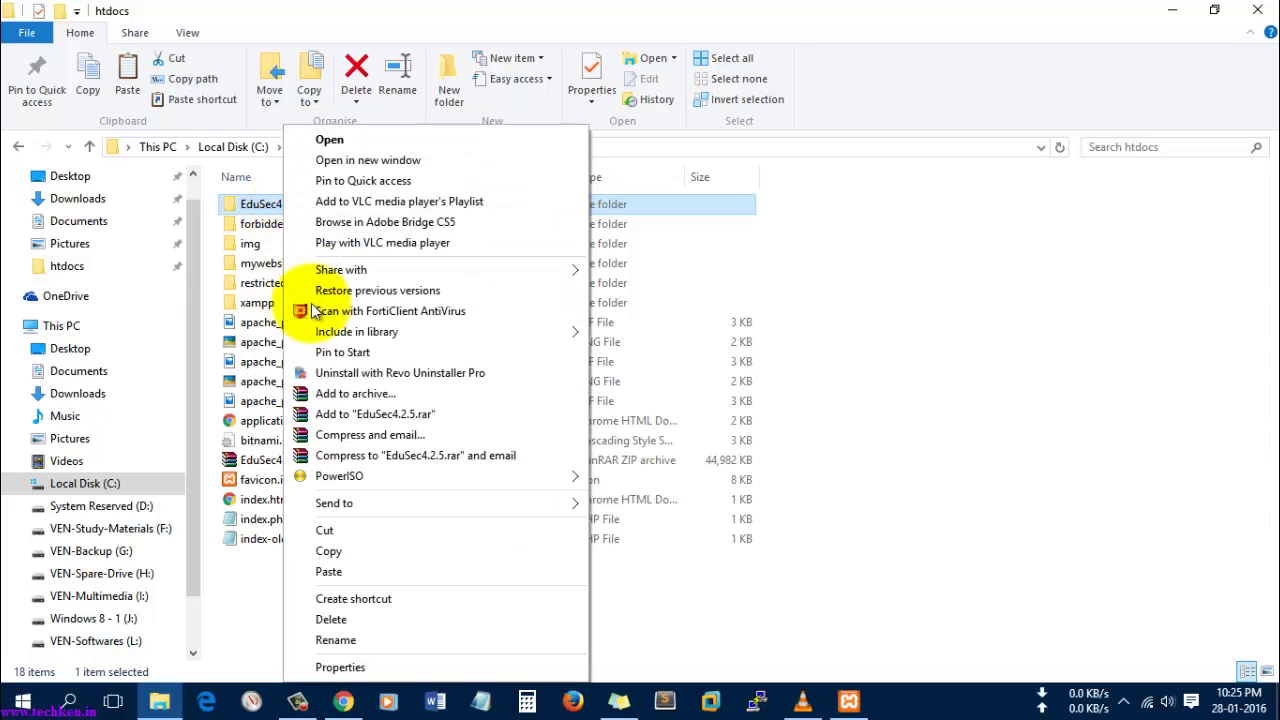
pyautogui.click(336, 640)
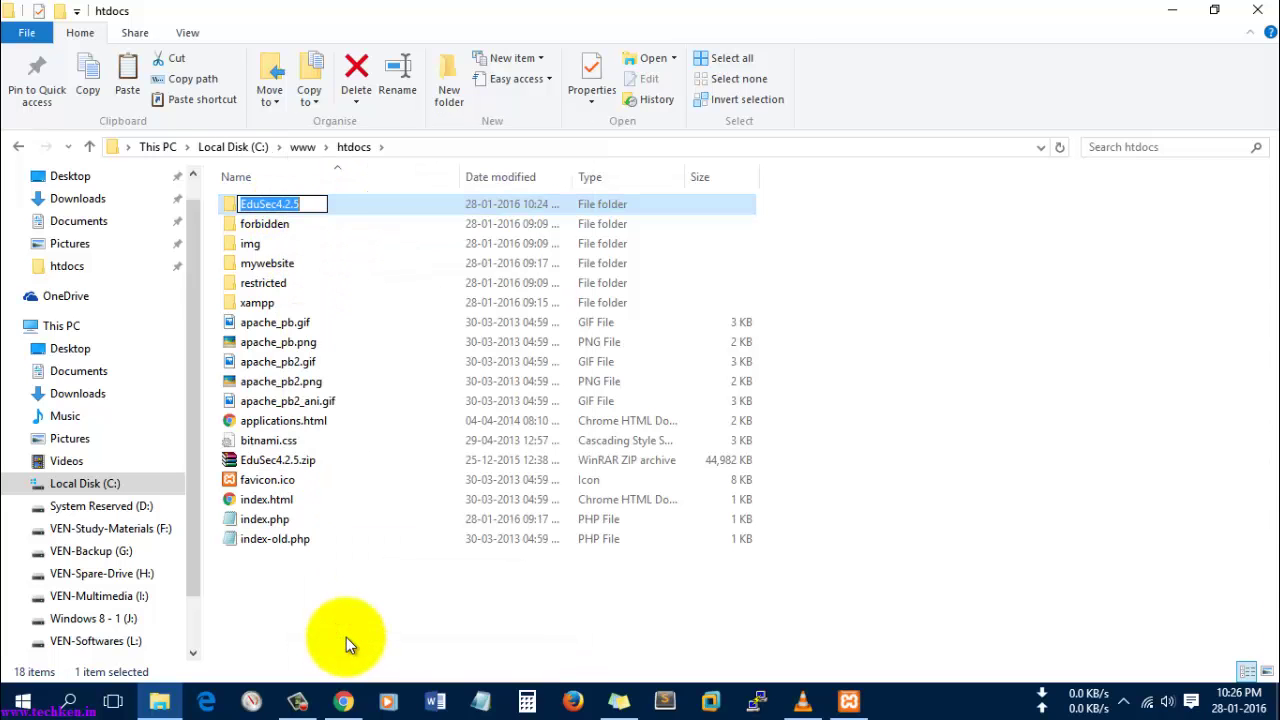
pyautogui.write('edusec')
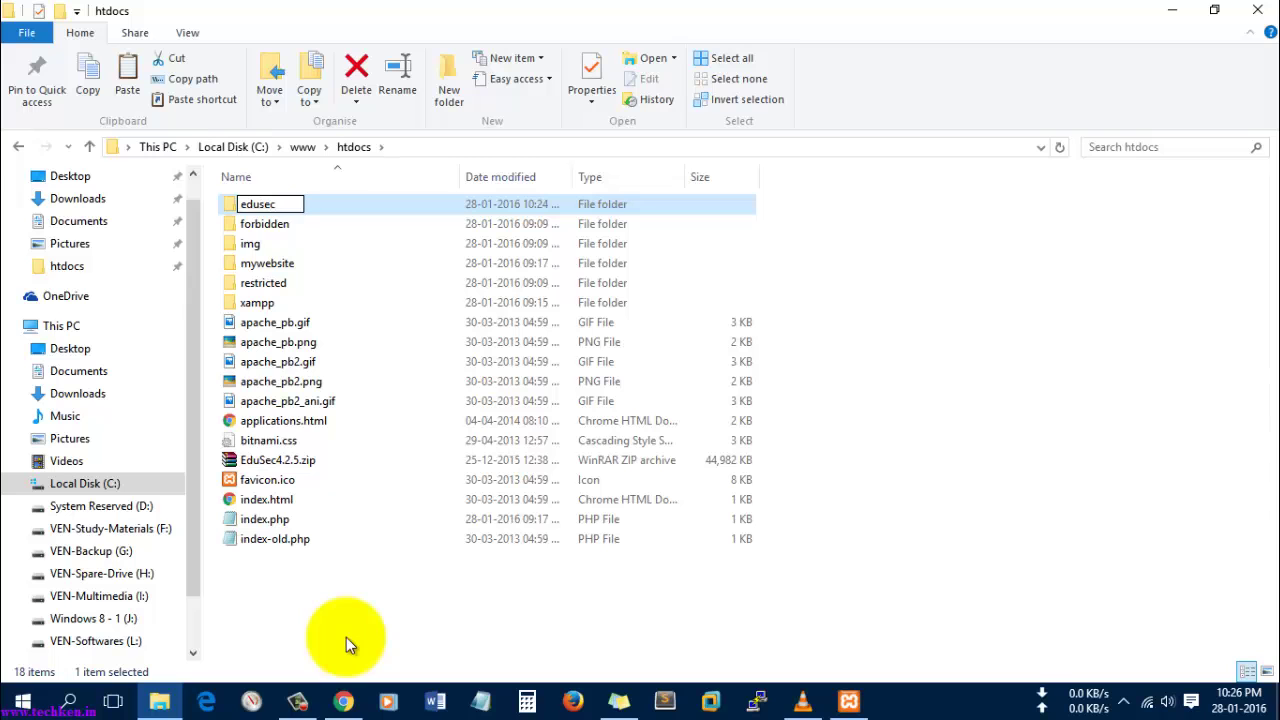
pyautogui.press('Return')
pyautogui.press('Return')
# - Look through the folder's files, close File Explorer and return to Chrome
pyautogui.click(933, 452)
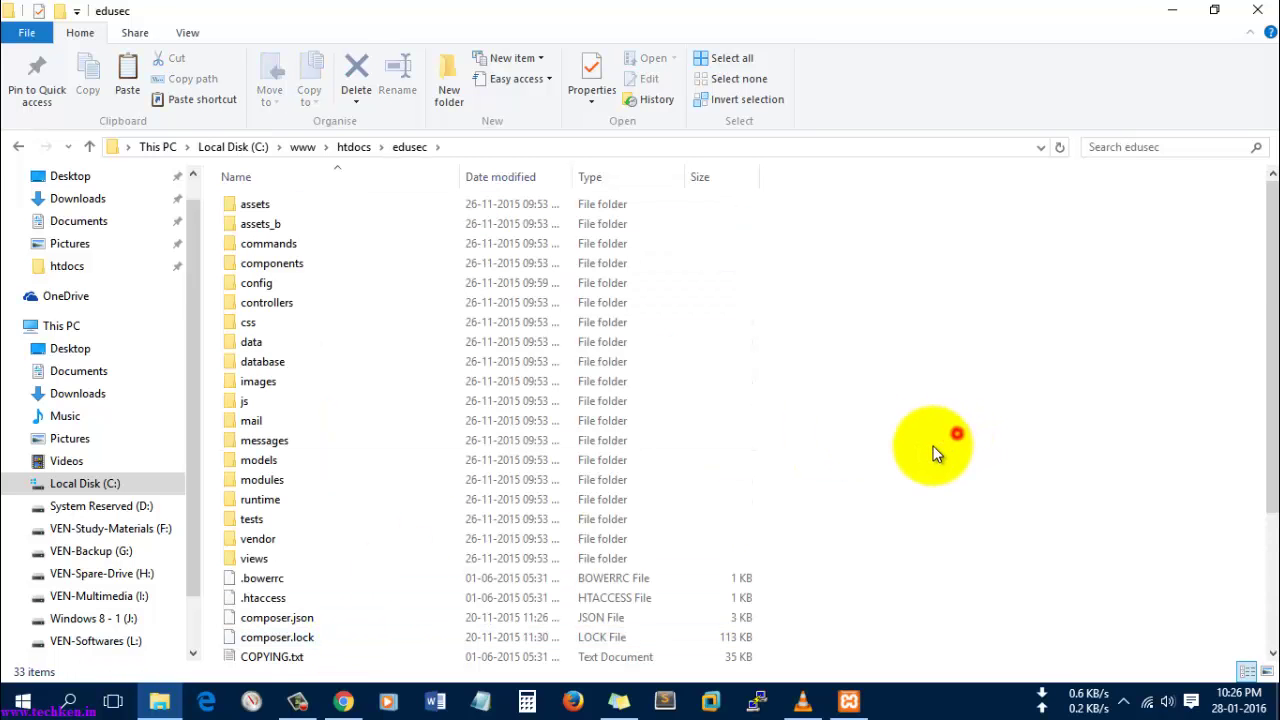
pyautogui.scroll(-3, 933, 452)
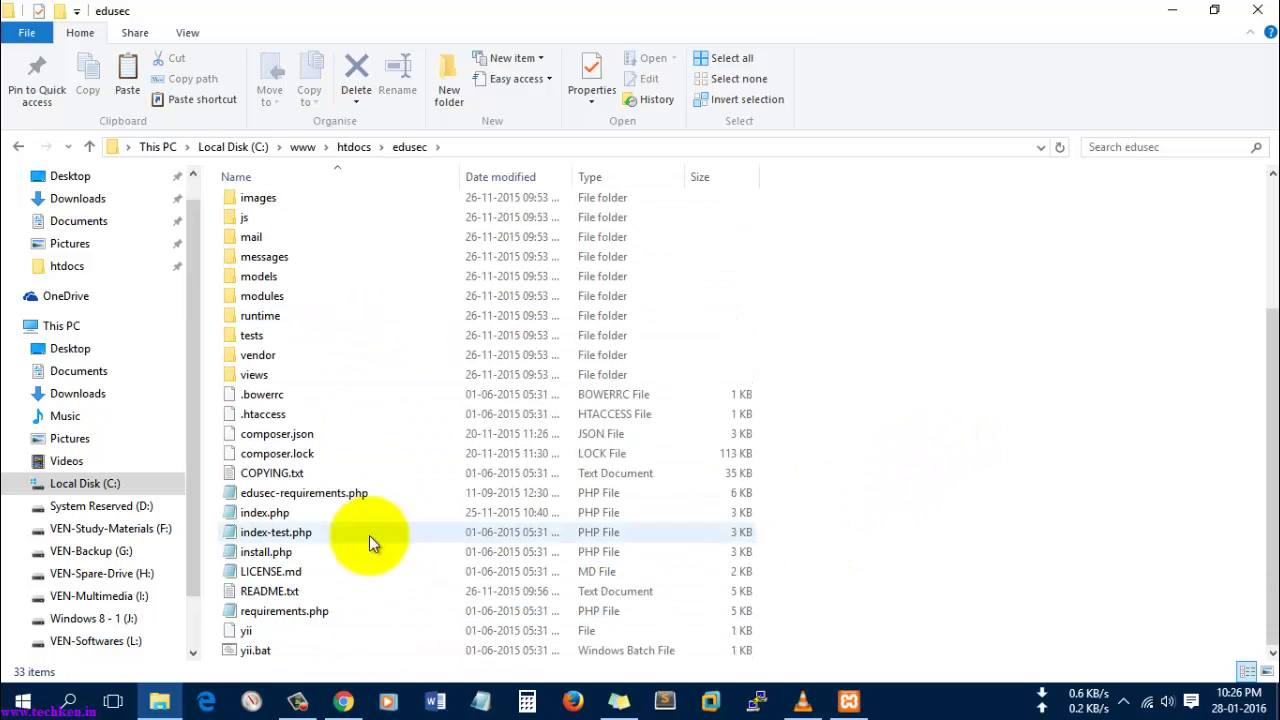
pyautogui.click(1257, 11)
pyautogui.click(342, 703)
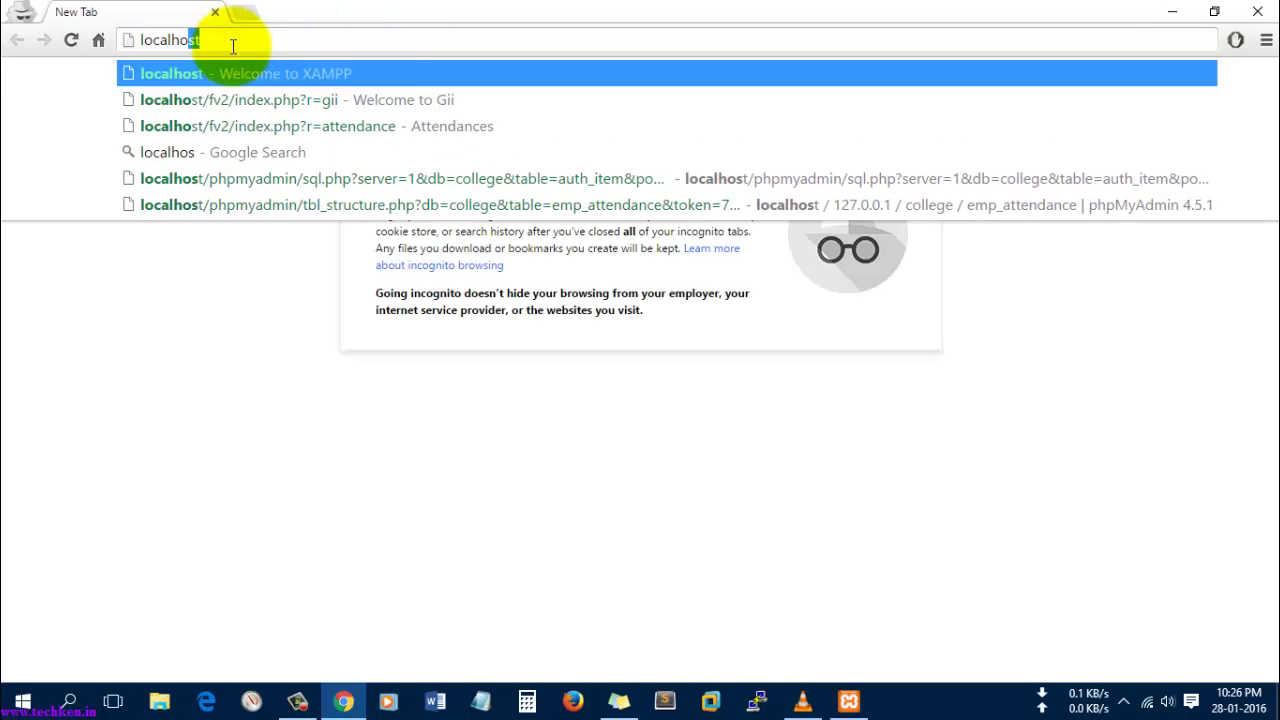
# - Load localhost/edusec and review the checker title and directory permission rows
pyautogui.write('/')
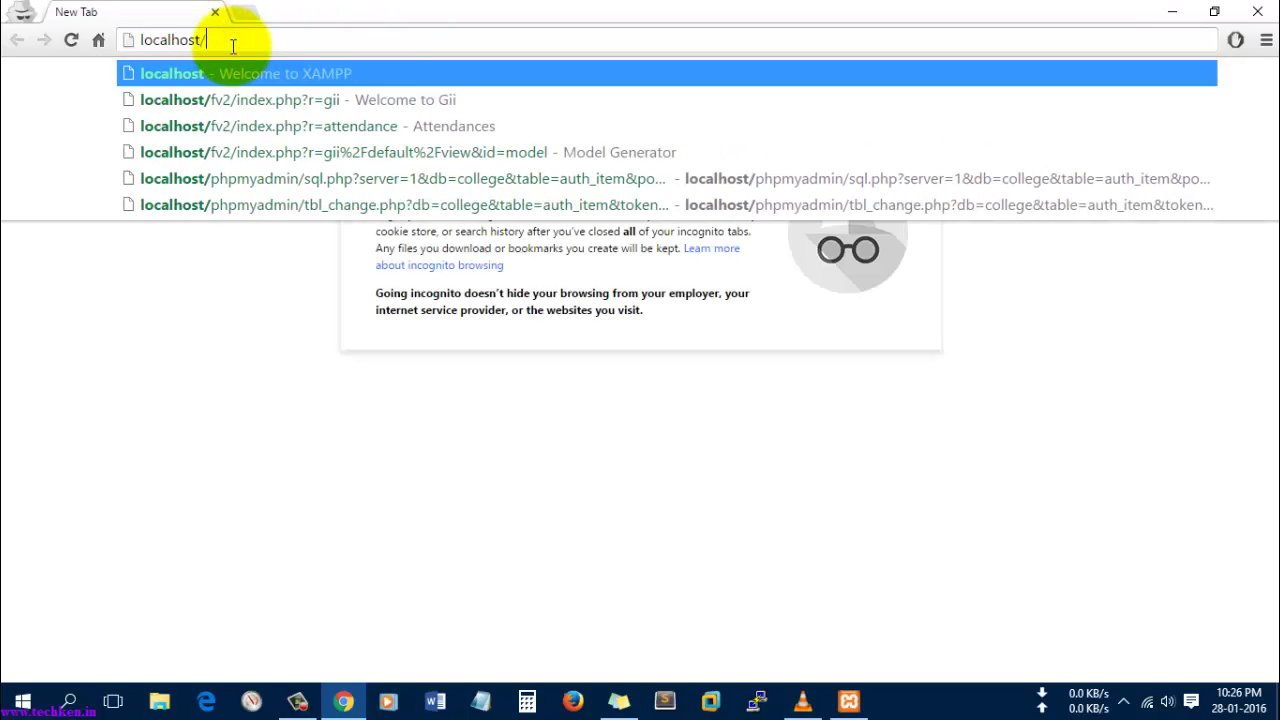
pyautogui.write('educ')
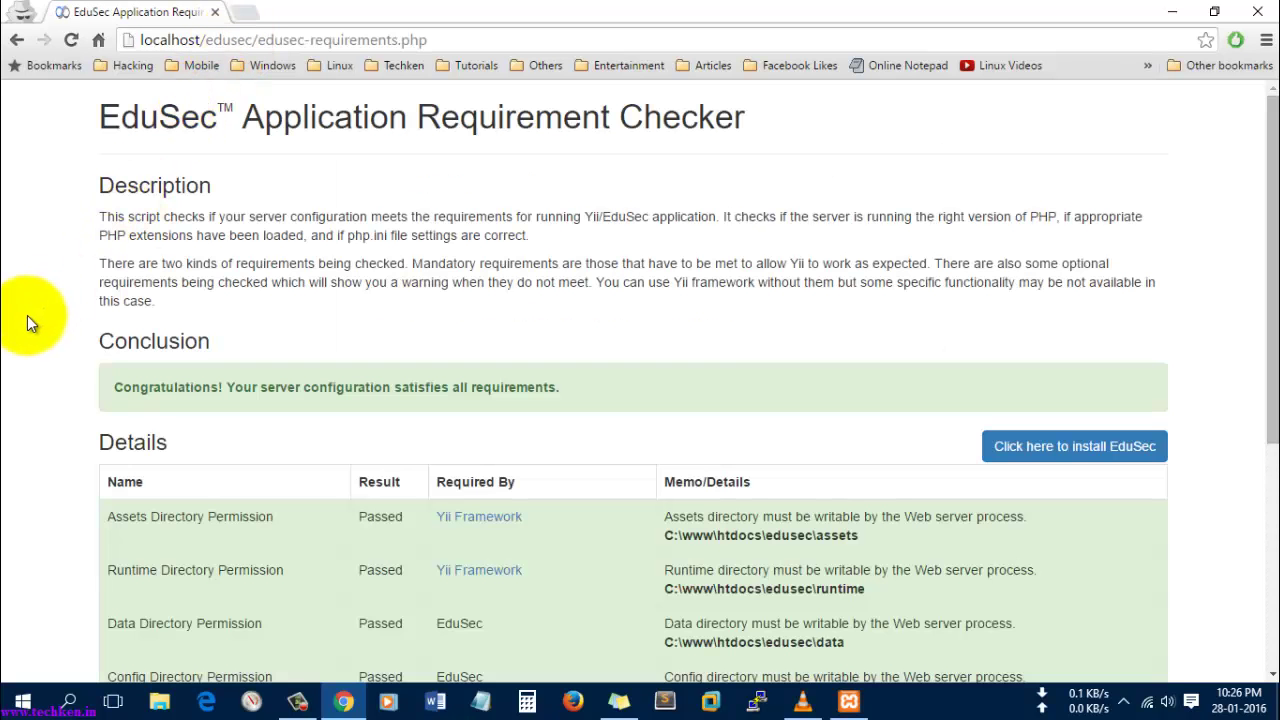
pyautogui.moveTo(748, 118); pyautogui.dragTo(160, 118)
pyautogui.click(258, 306)
pyautogui.scroll(-3, 257, 305)
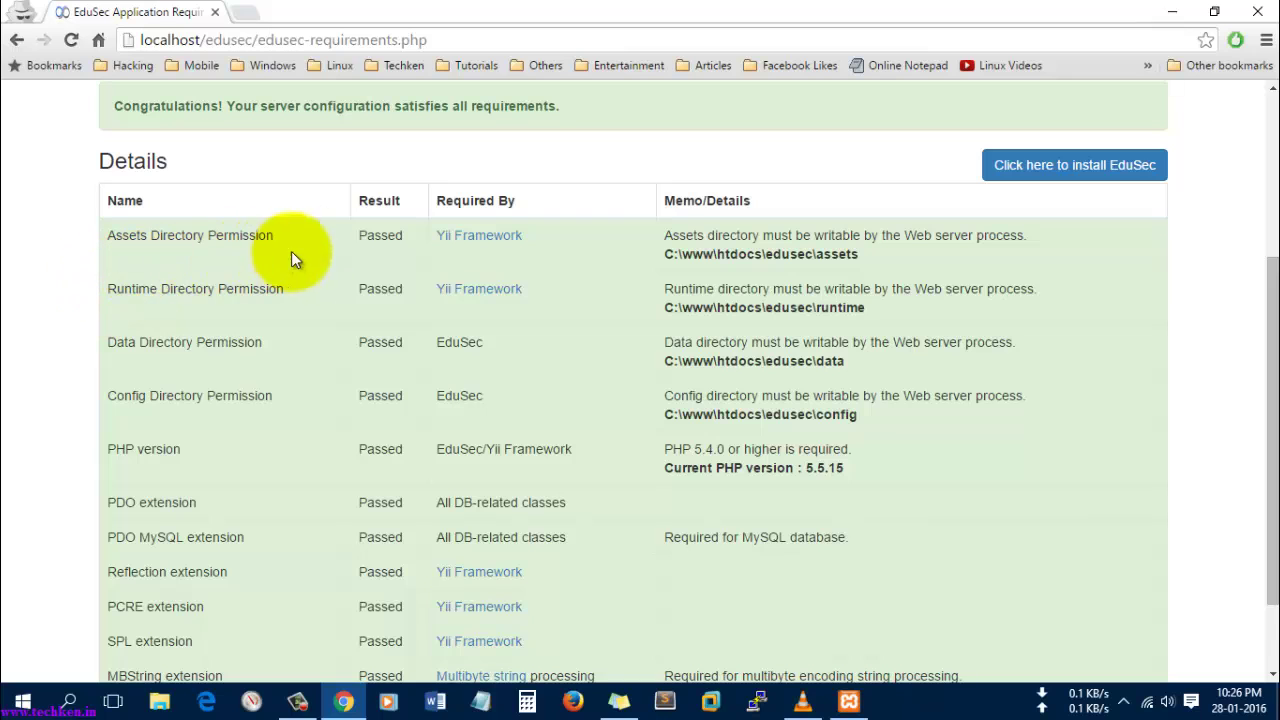
pyautogui.moveTo(107, 235); pyautogui.dragTo(63, 470)
pyautogui.click(63, 466)
# - Review the MySQL extension, PHP version and edusec data directory checks
pyautogui.scroll(-1, 62, 463)
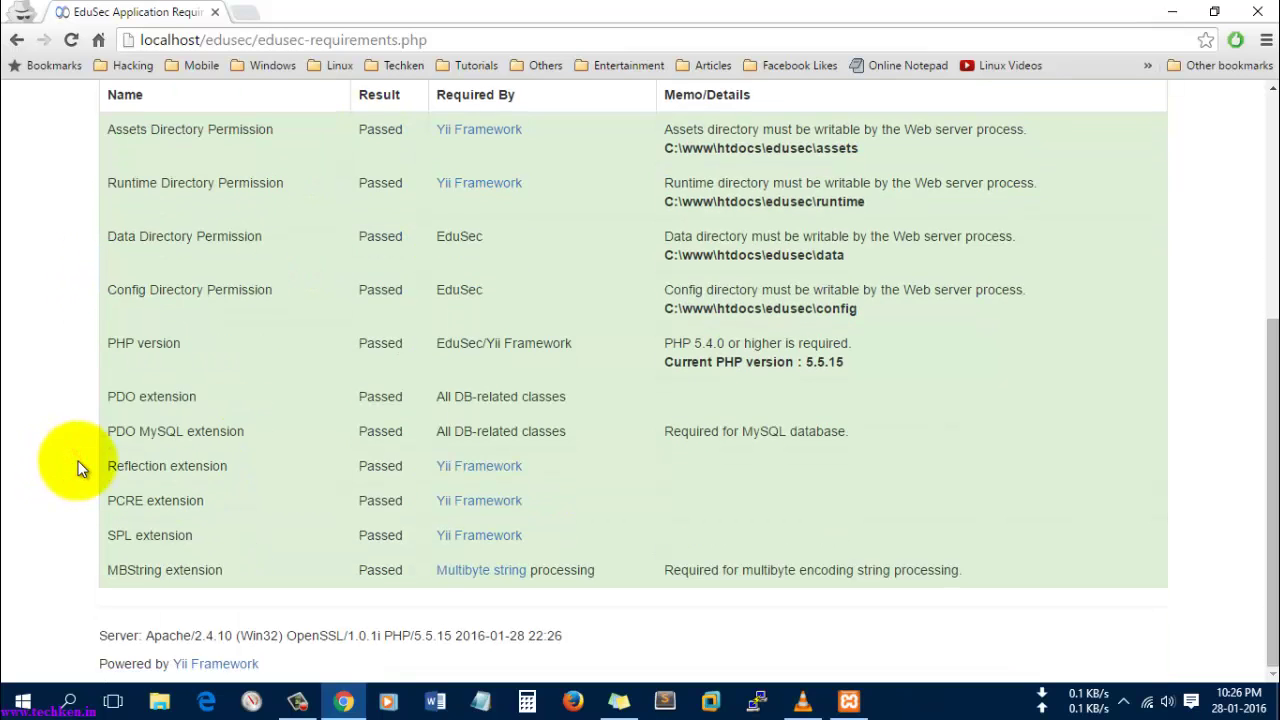
pyautogui.doubleClick(145, 430)
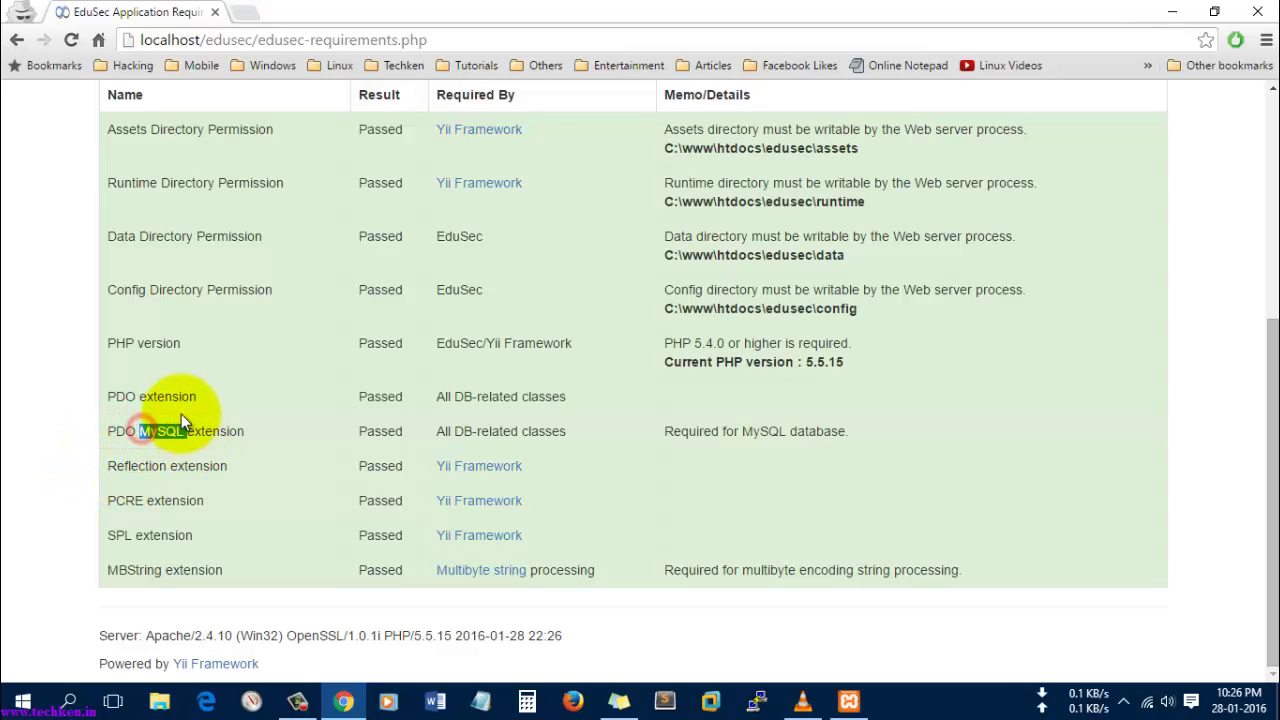
pyautogui.moveTo(155, 343); pyautogui.dragTo(125, 343)
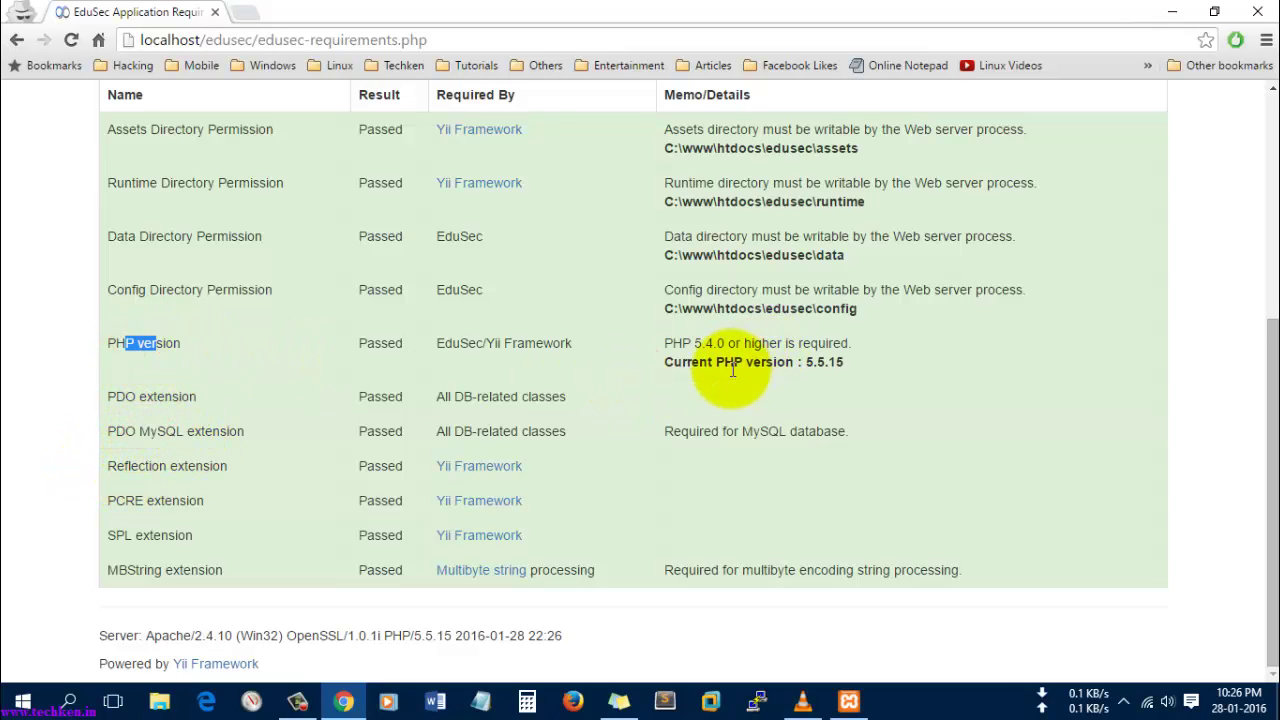
pyautogui.moveTo(806, 362); pyautogui.dragTo(838, 365)
pyautogui.click(817, 366)
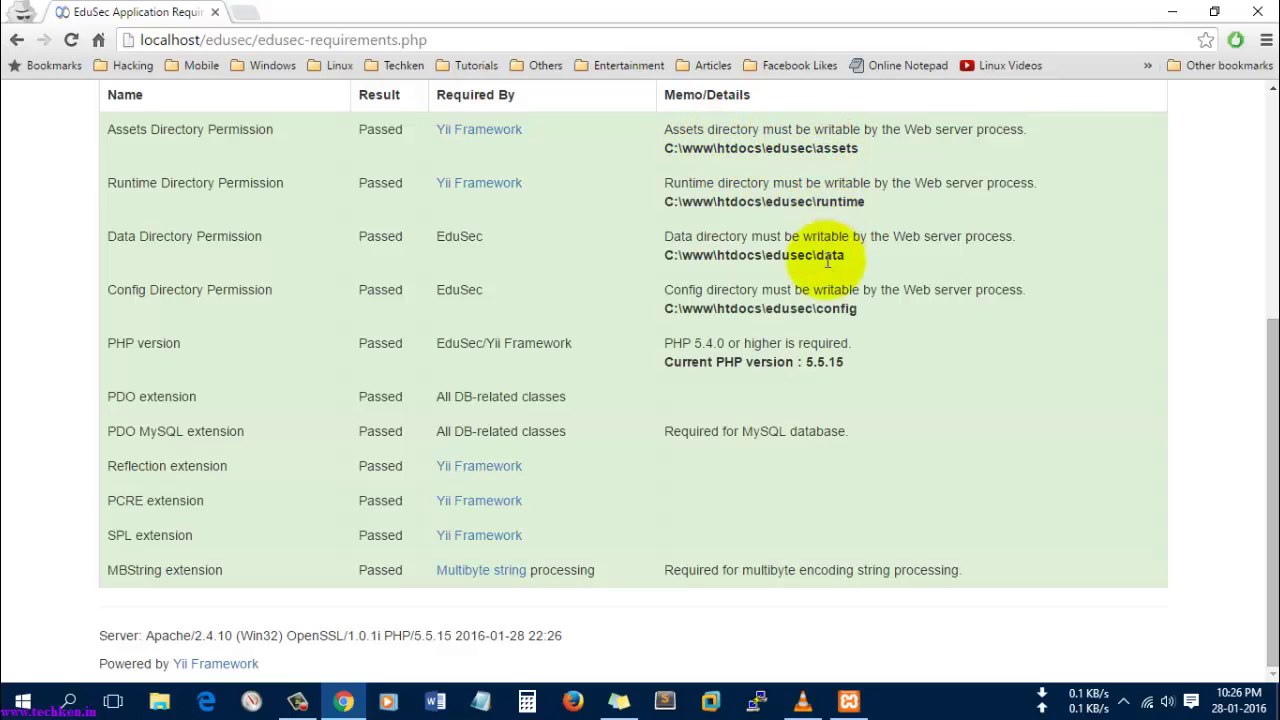
pyautogui.moveTo(765, 256); pyautogui.dragTo(816, 258)
pyautogui.scroll(1, 357, 272)
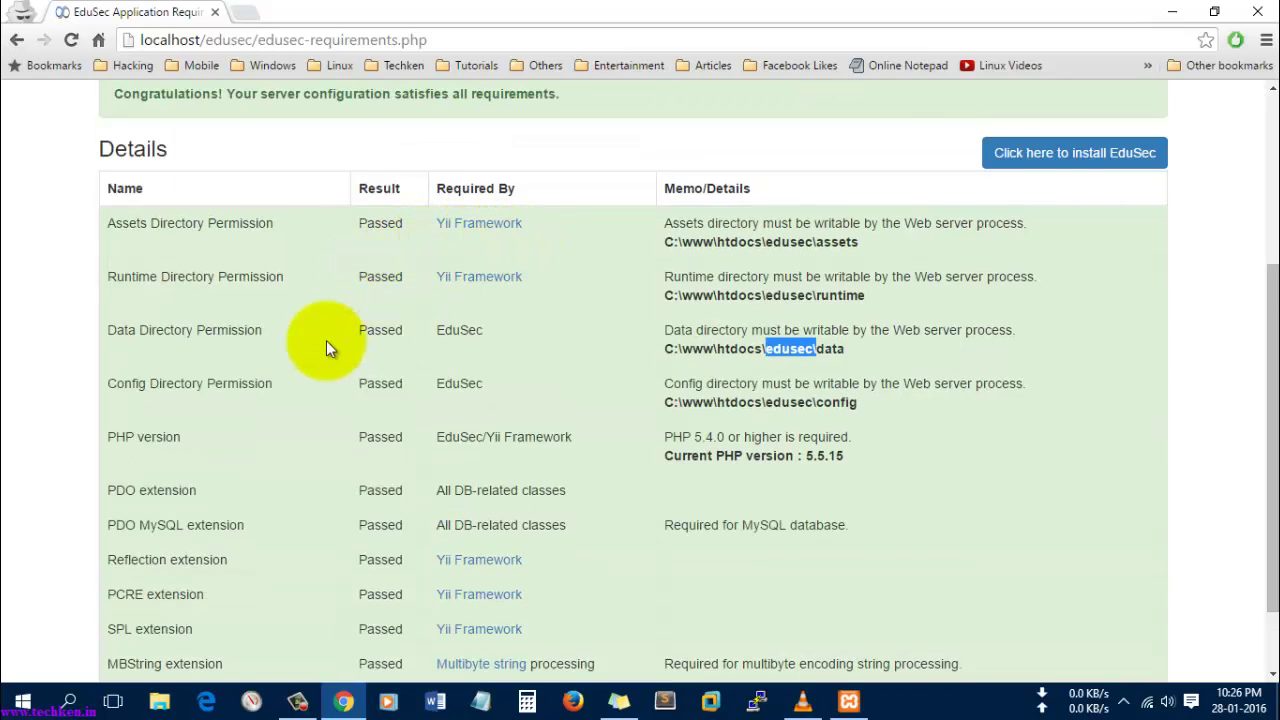
pyautogui.scroll(-1, 300, 347)
pyautogui.scroll(2, 287, 341)
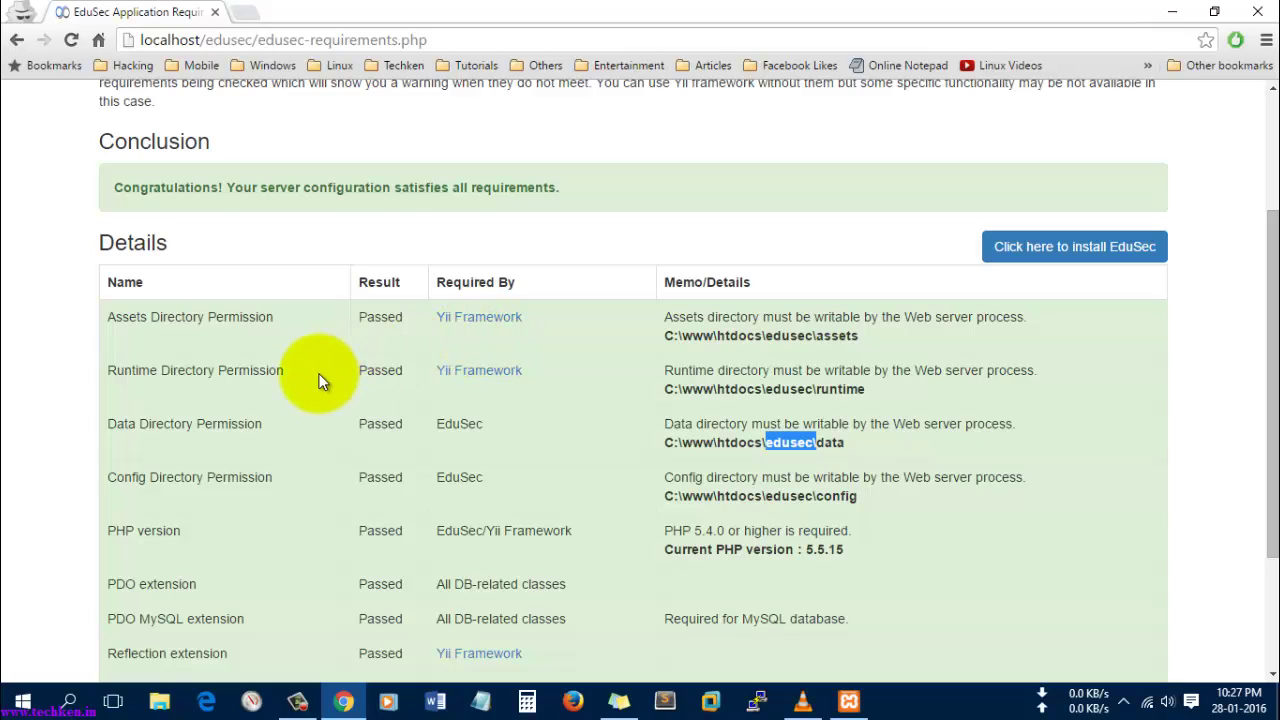
# - Confirm in XAMPP that the servers are running and recheck the results page
pyautogui.click(852, 703)
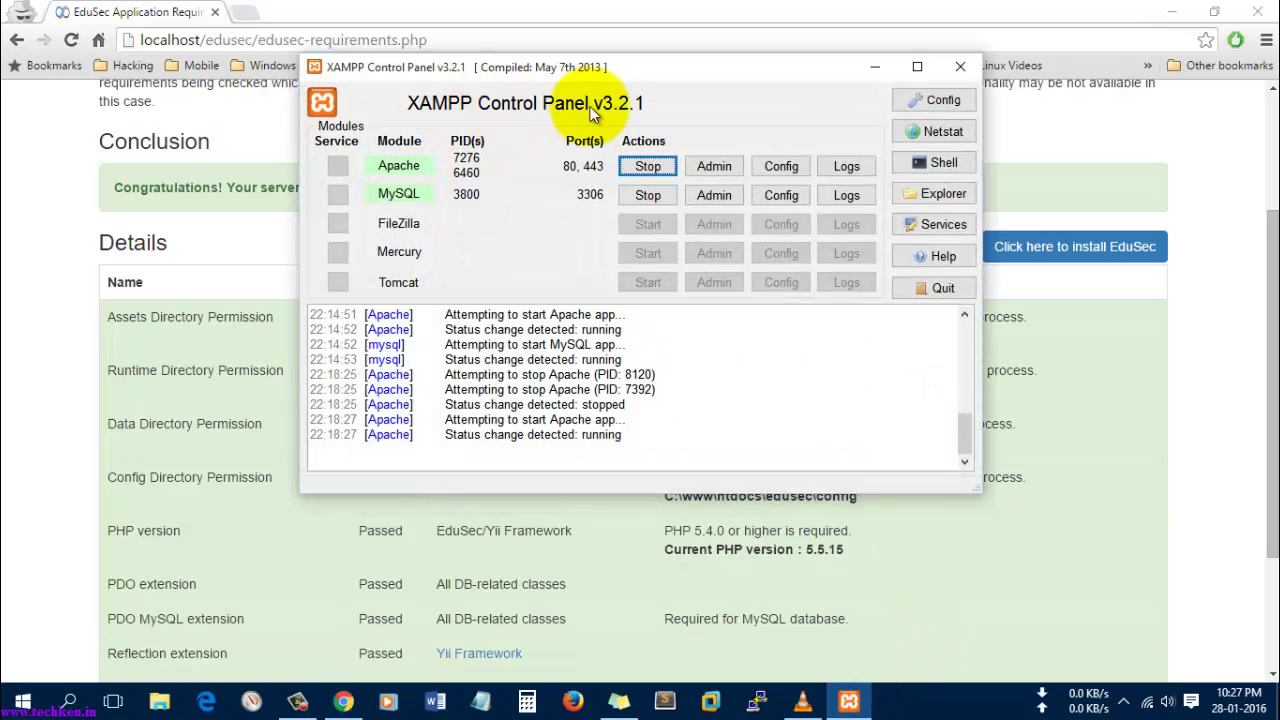
pyautogui.click(873, 67)
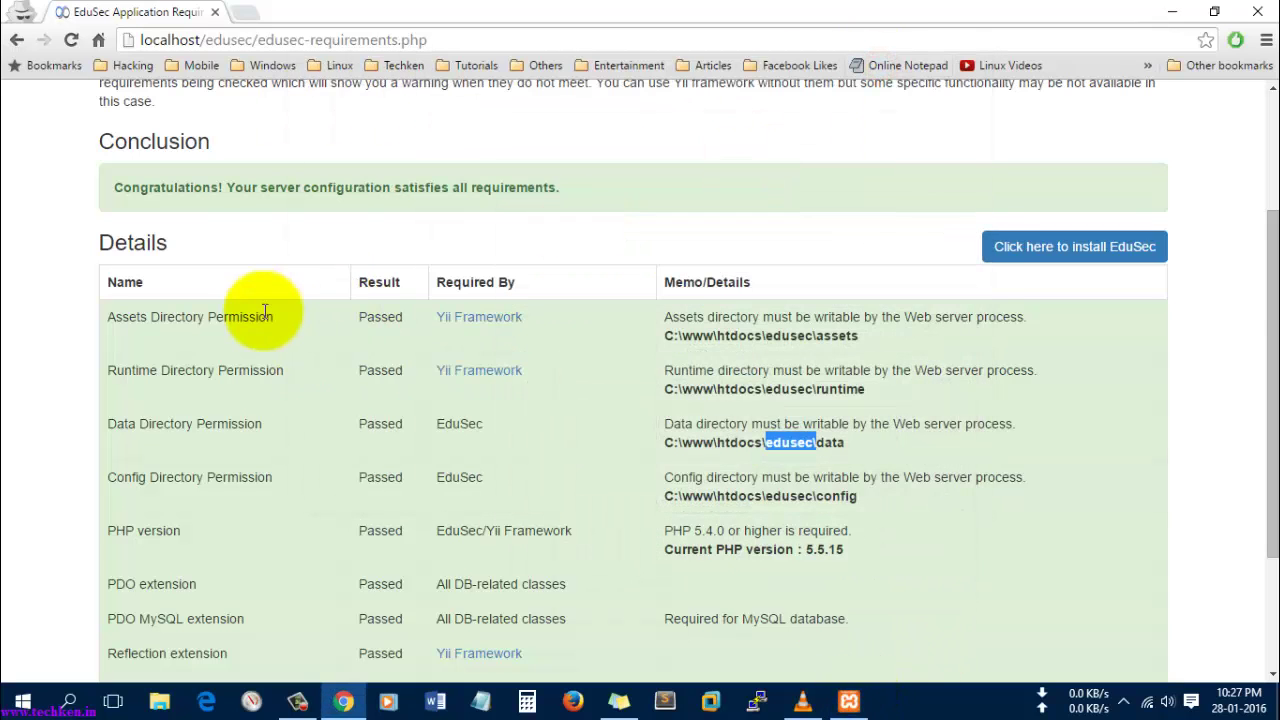
pyautogui.scroll(-3, 220, 330)
pyautogui.scroll(5, 189, 344)
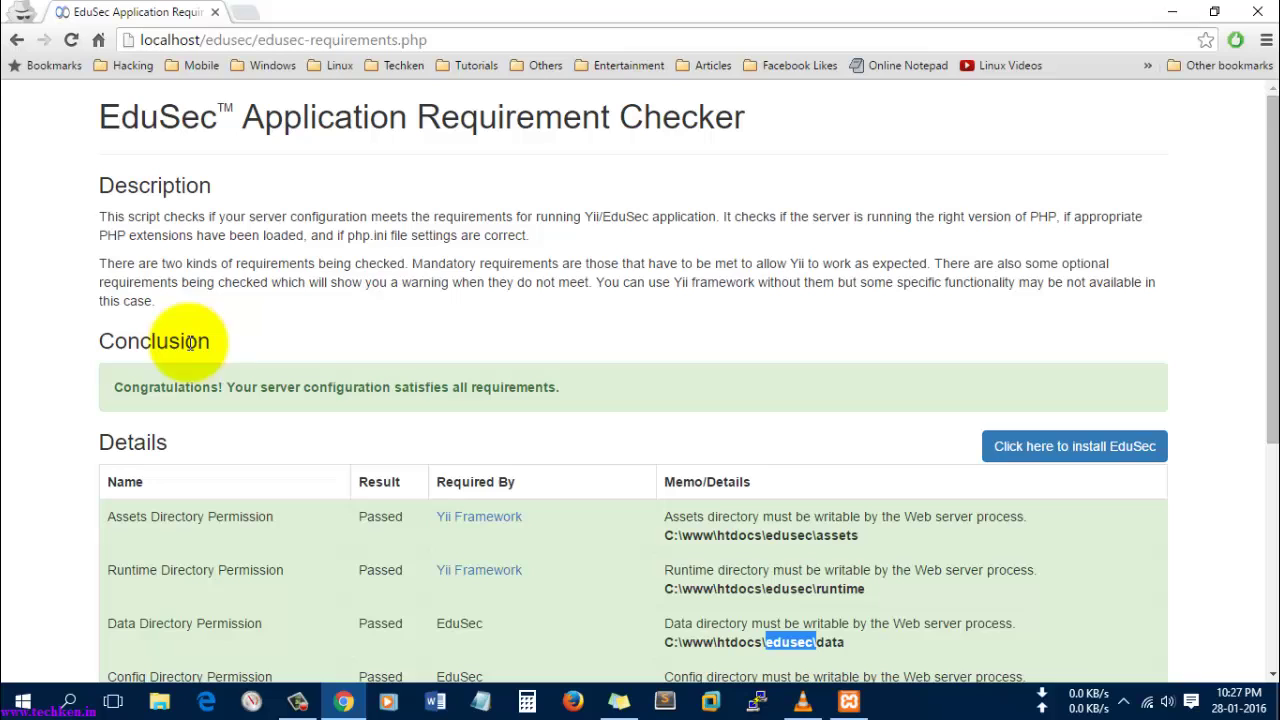
# - Start the EduSec install, read the GNU license, tick 'I agree to these conditions?' and continue
pyautogui.click(1077, 450)
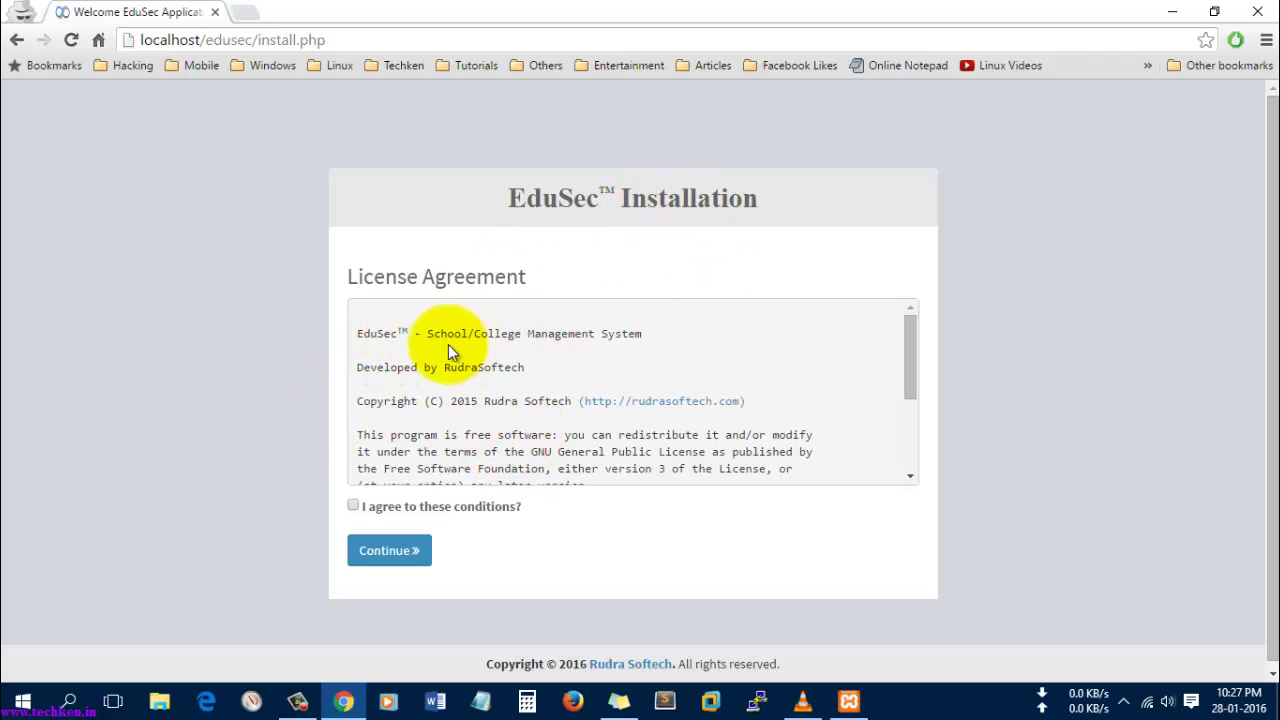
pyautogui.moveTo(428, 336); pyautogui.dragTo(640, 336)
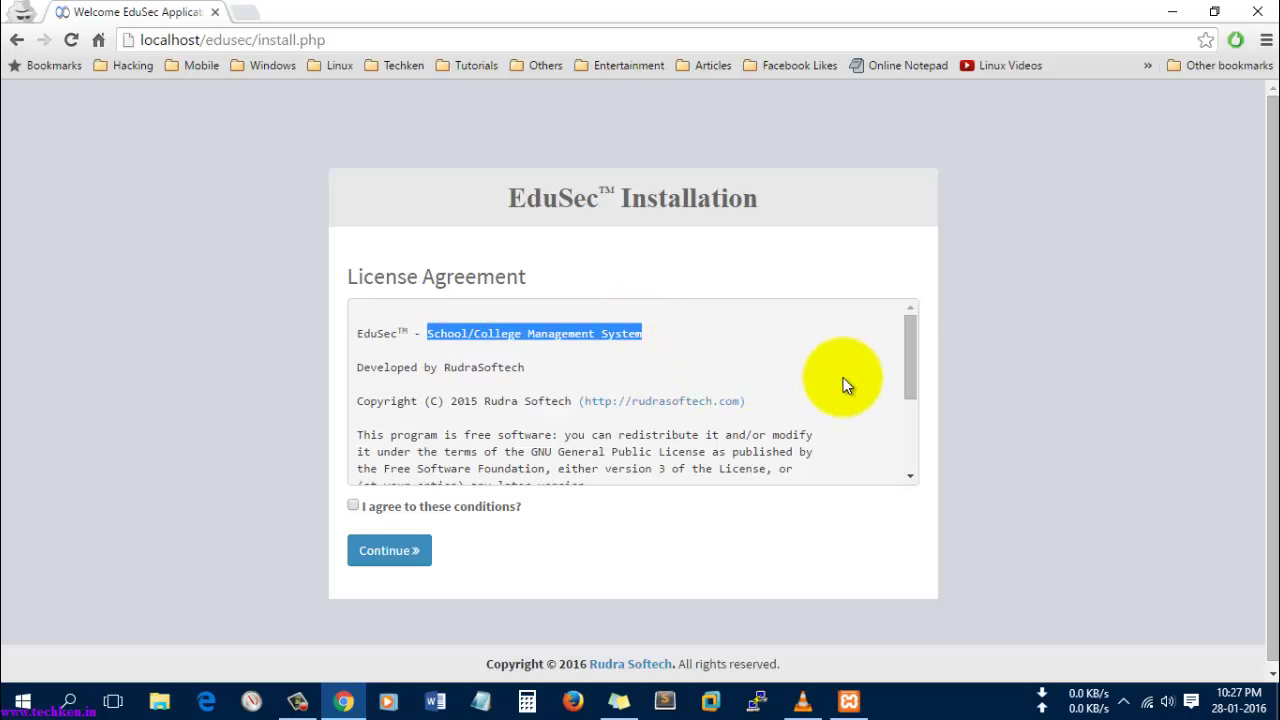
pyautogui.scroll(-3, 843, 377)
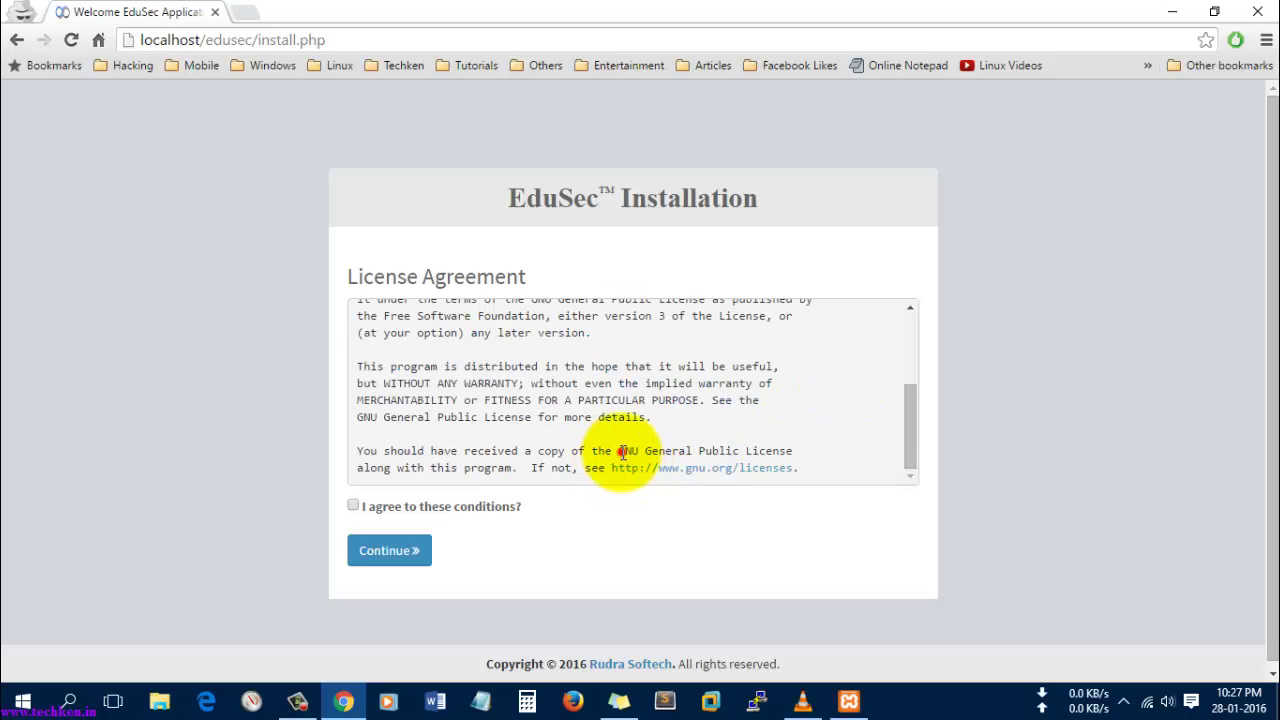
pyautogui.moveTo(619, 451); pyautogui.dragTo(696, 452)
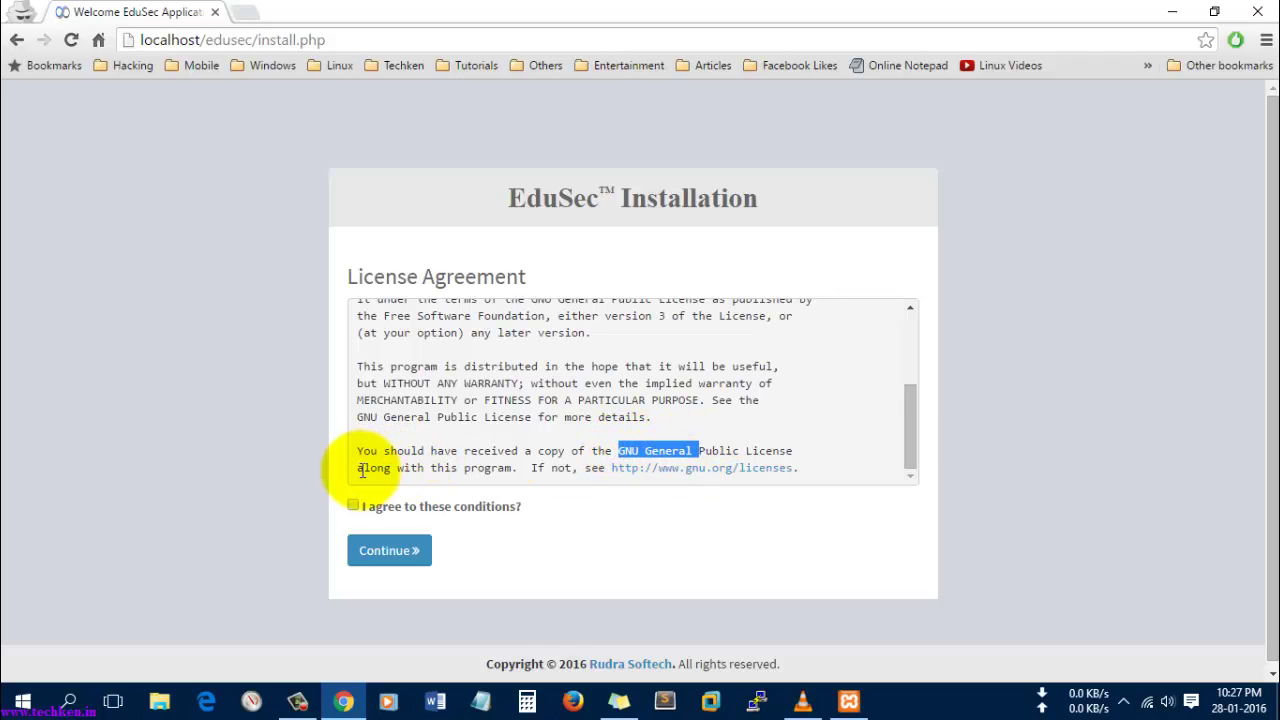
pyautogui.click(352, 505)
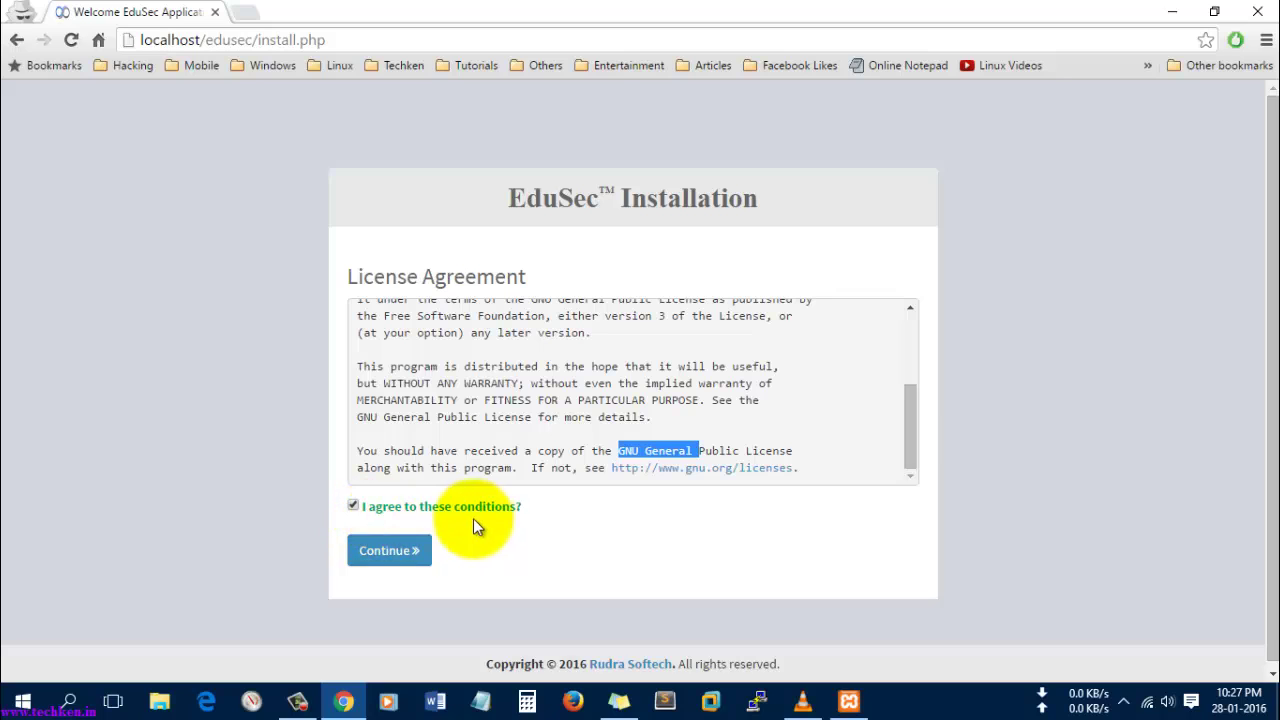
pyautogui.click(394, 568)
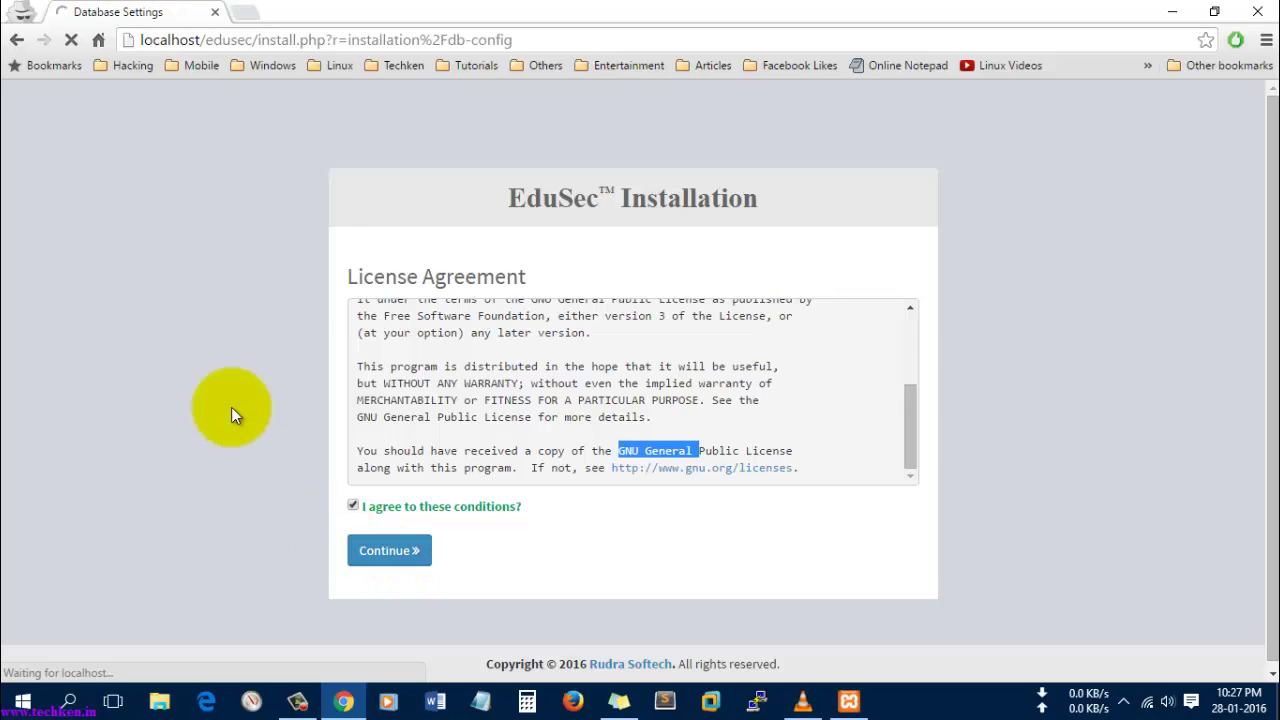
# - Enter database host localhost and user root, leaving the password blank
pyautogui.click(395, 304)
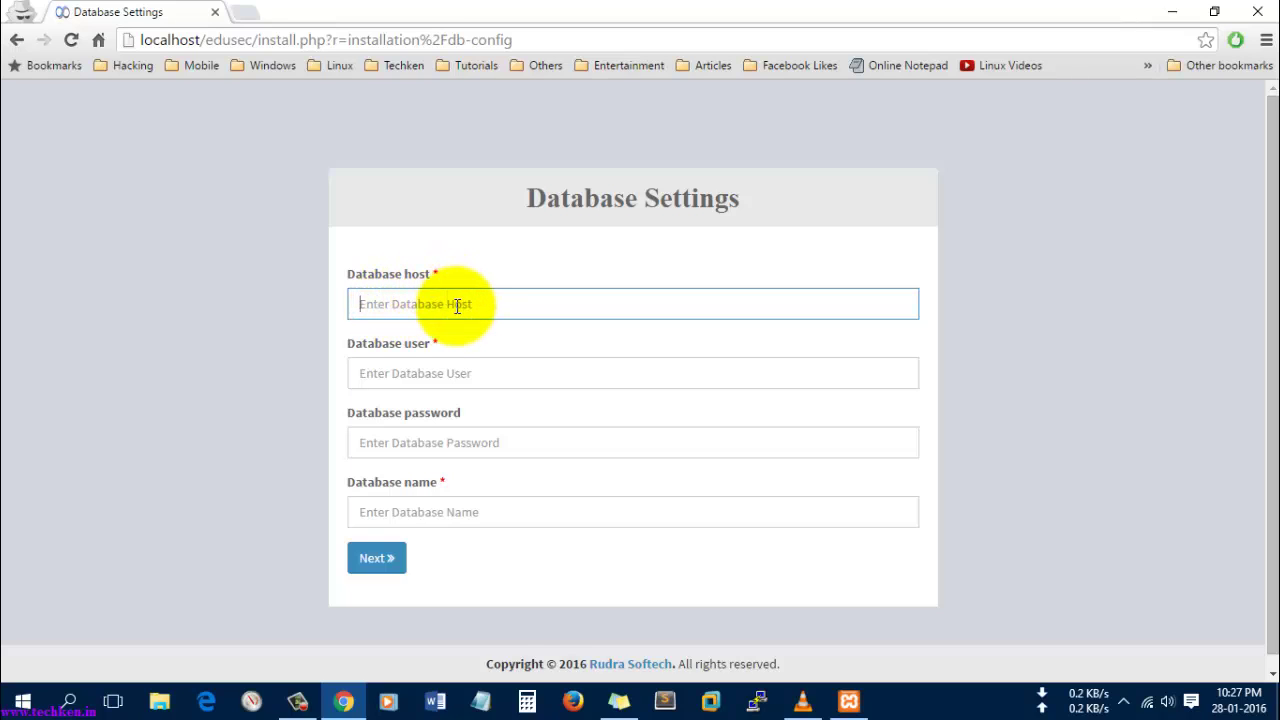
pyautogui.click(424, 305)
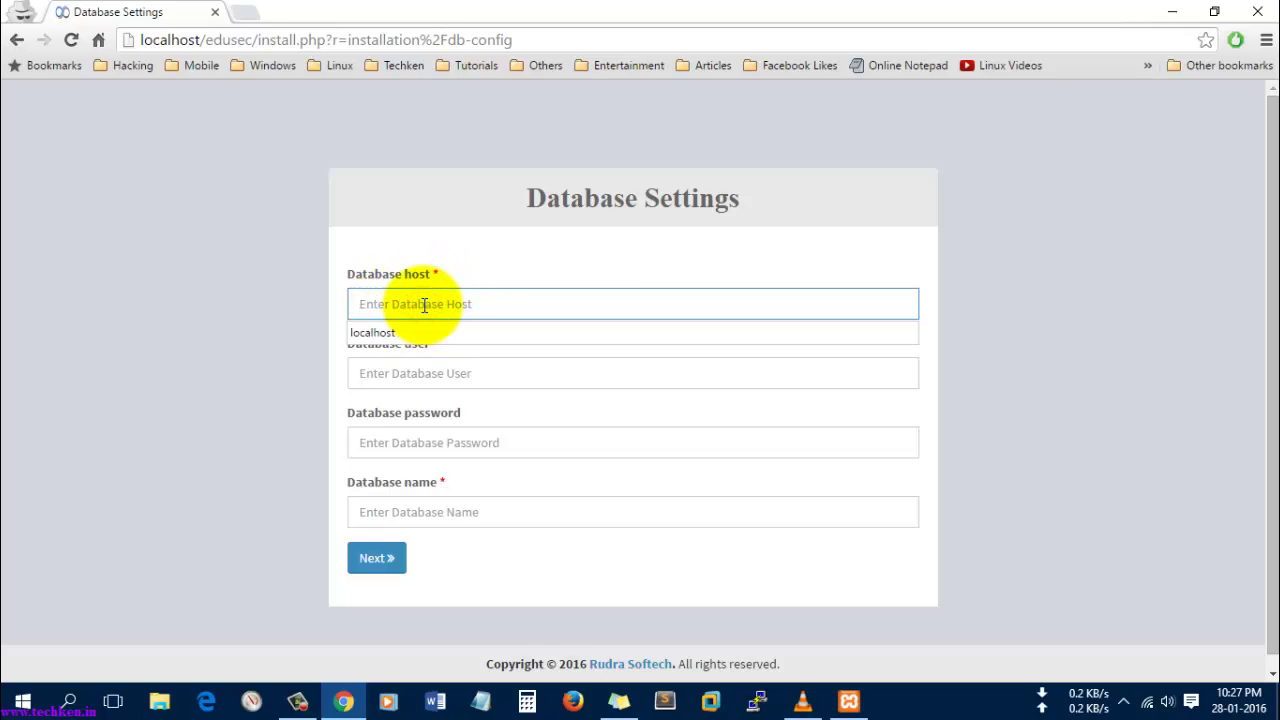
pyautogui.write('localhost')
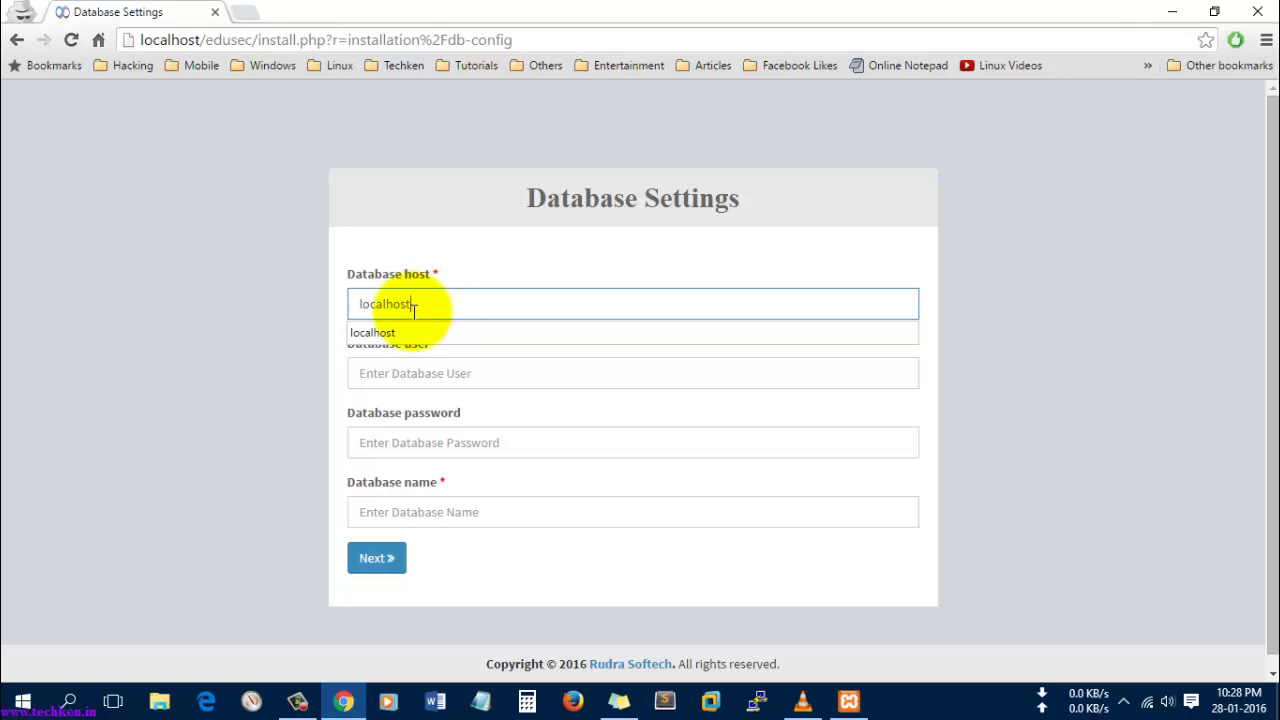
pyautogui.click(395, 338)
pyautogui.click(430, 370)
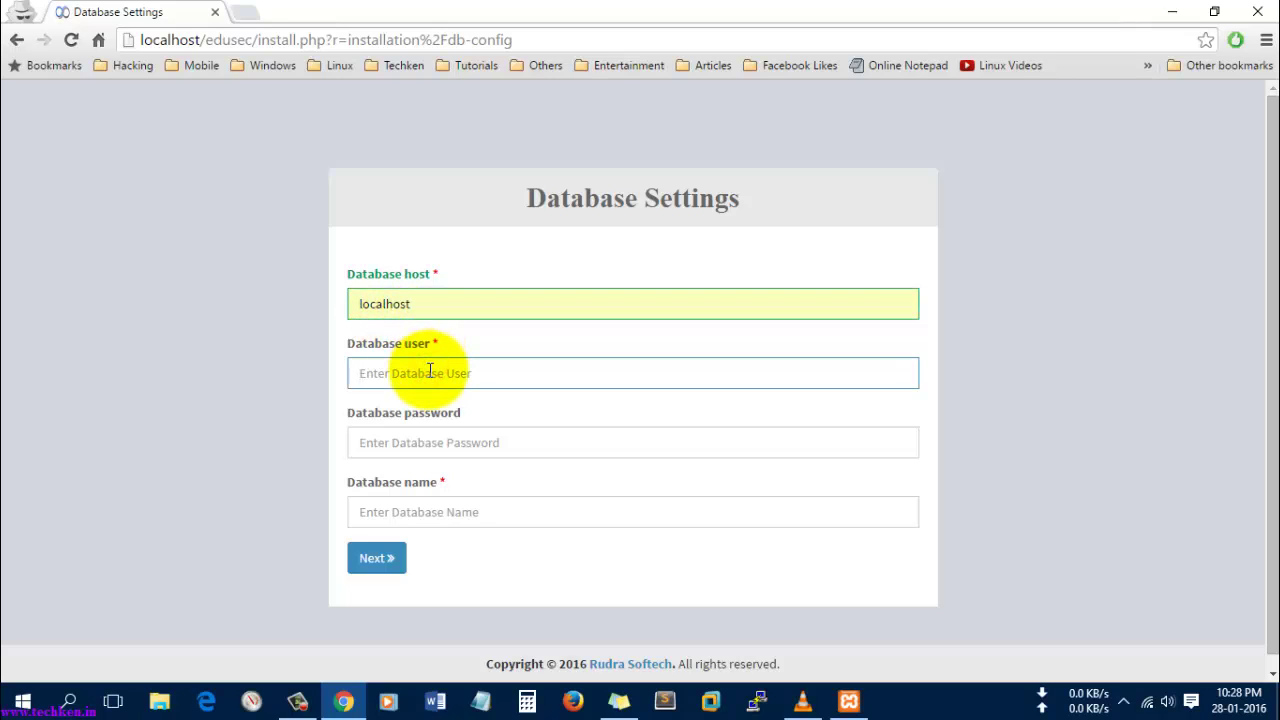
pyautogui.write('root')
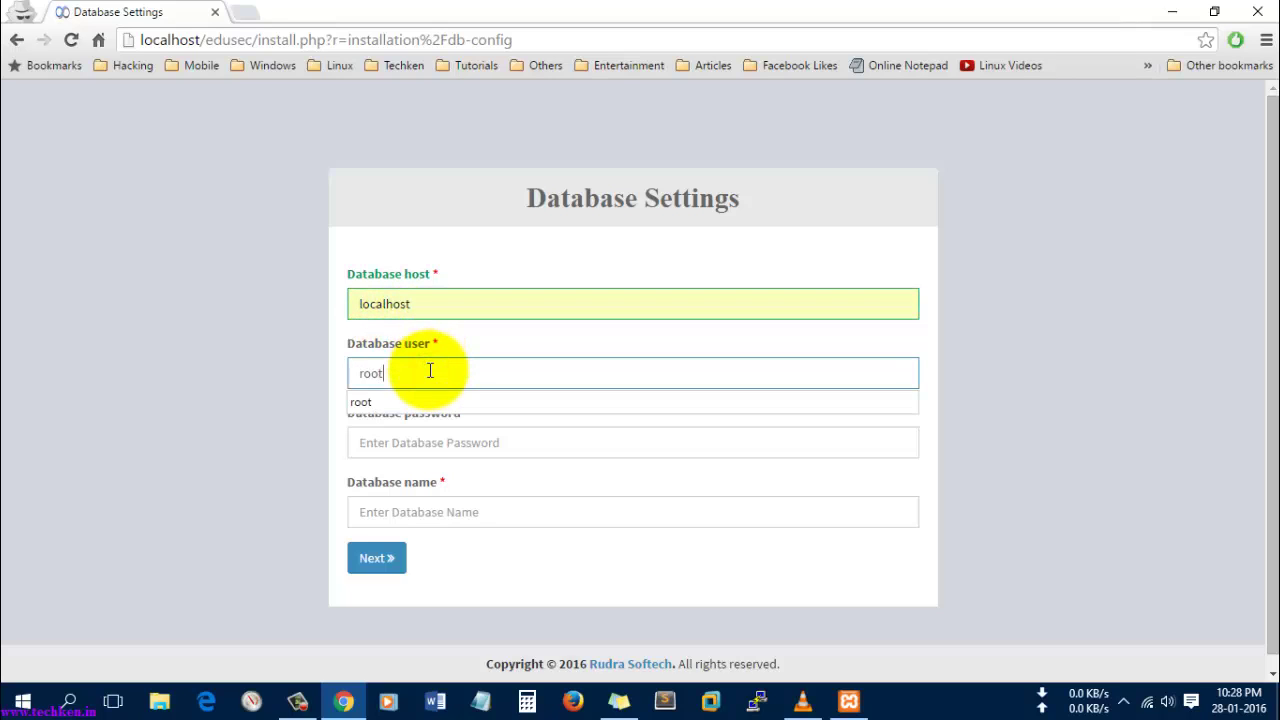
pyautogui.press('Tab')
pyautogui.press('Tab')
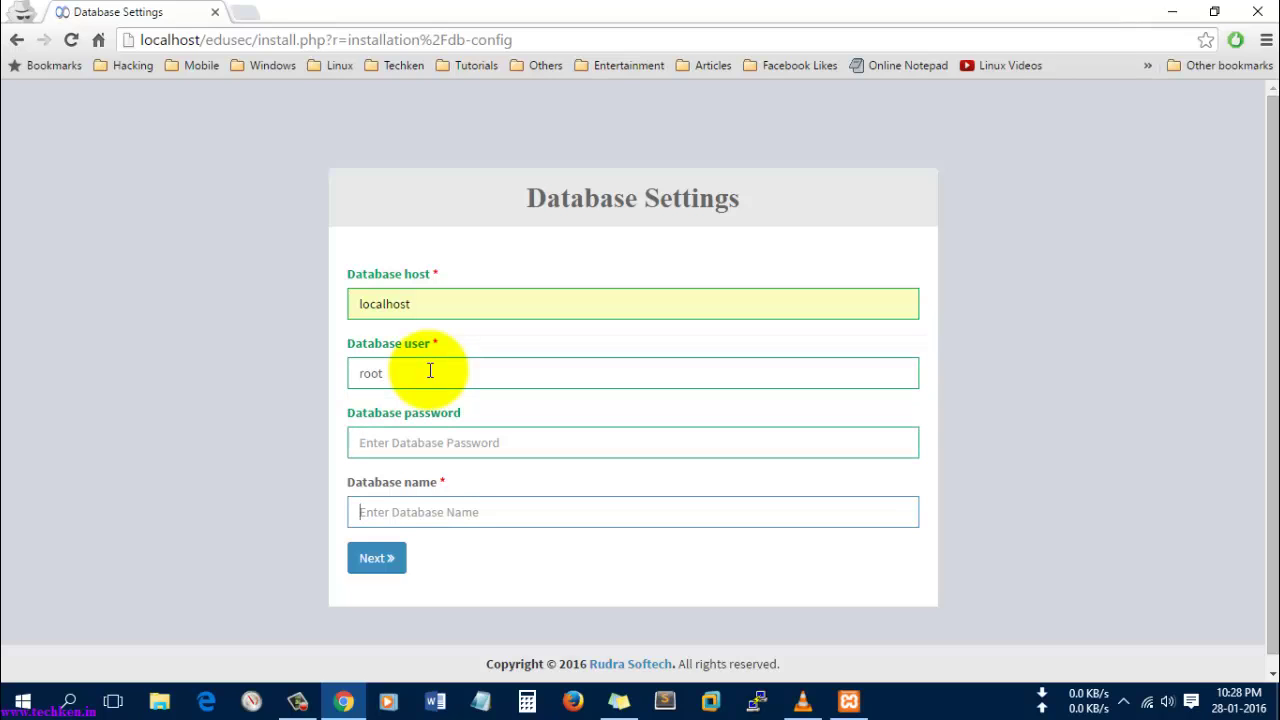
# - After confirming Apache and MySQL run, enter database name edusecdb and submit
pyautogui.click(846, 700)
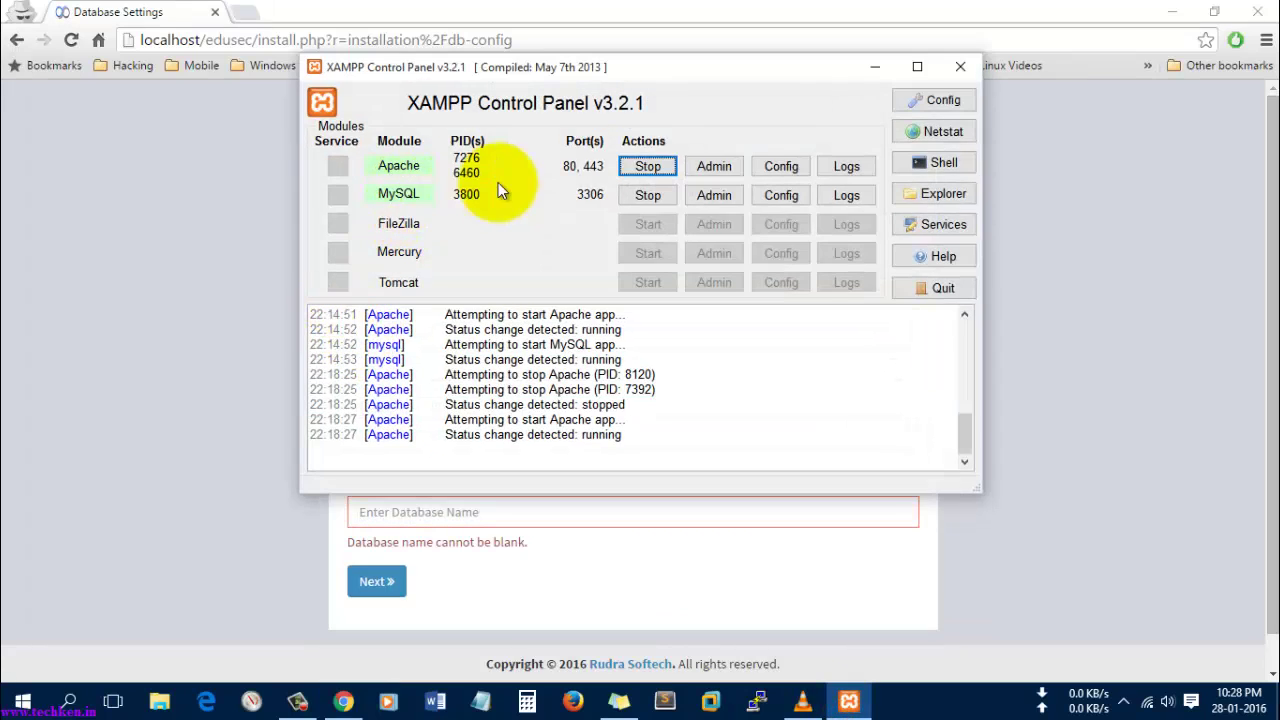
pyautogui.click(868, 69)
pyautogui.click(421, 512)
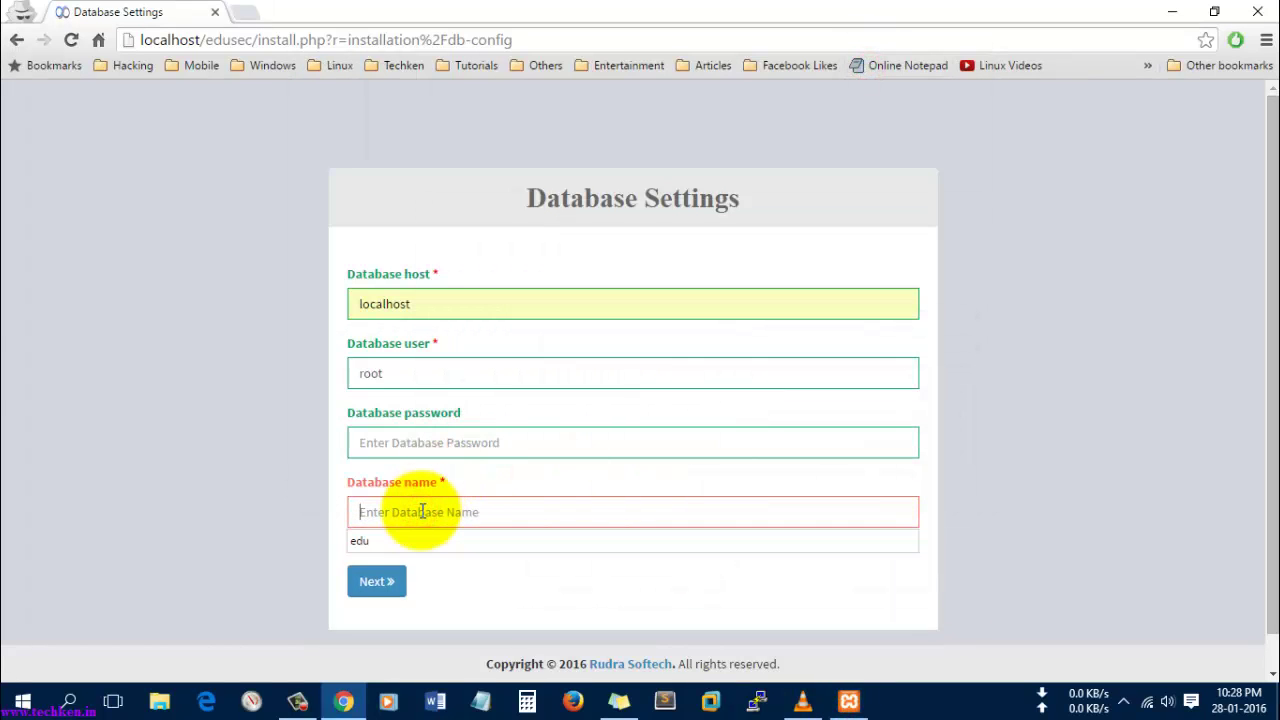
pyautogui.write('edusecdb')
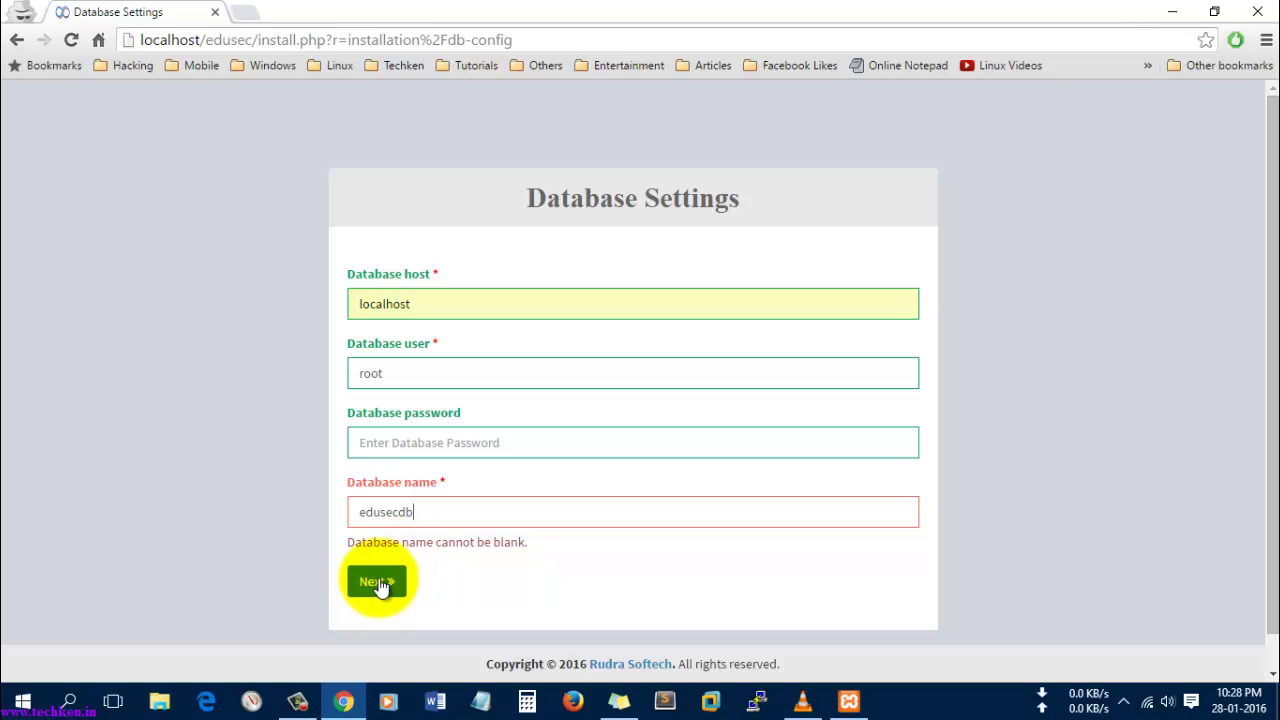
pyautogui.click(380, 584)
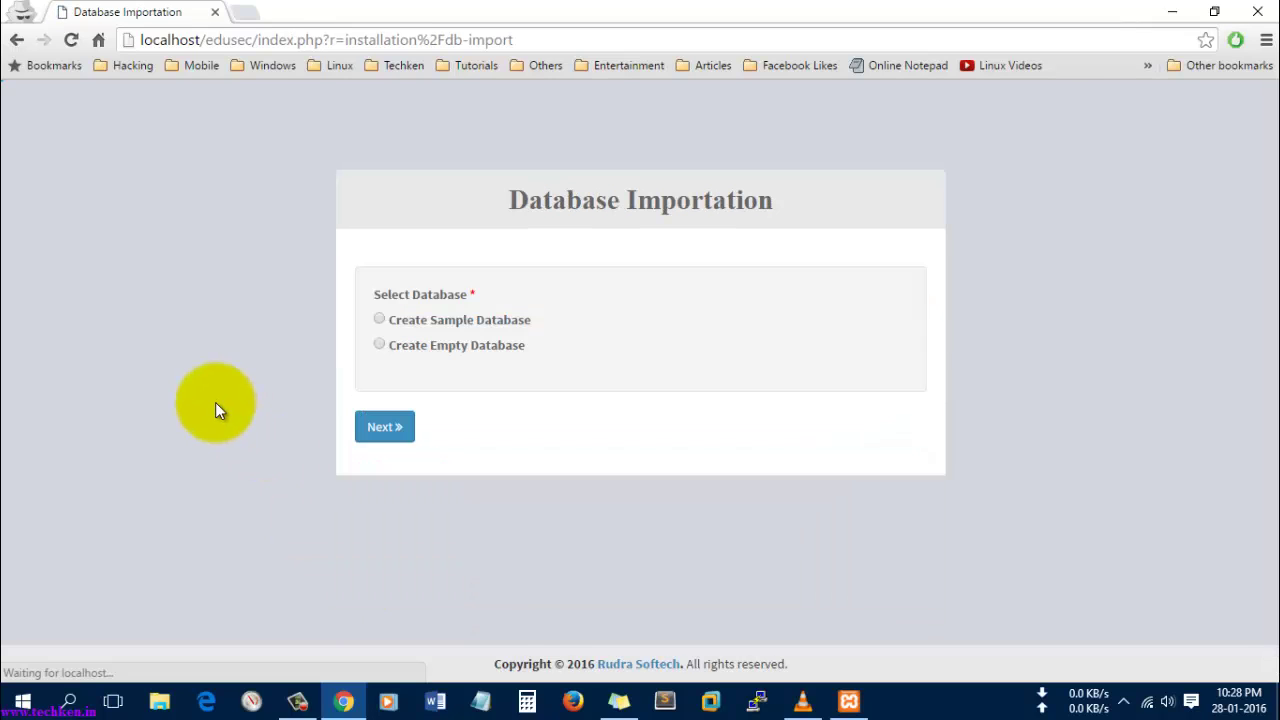
# - Choose Create Sample Database and proceed, ending on an Error (#1) page
pyautogui.click(378, 320)
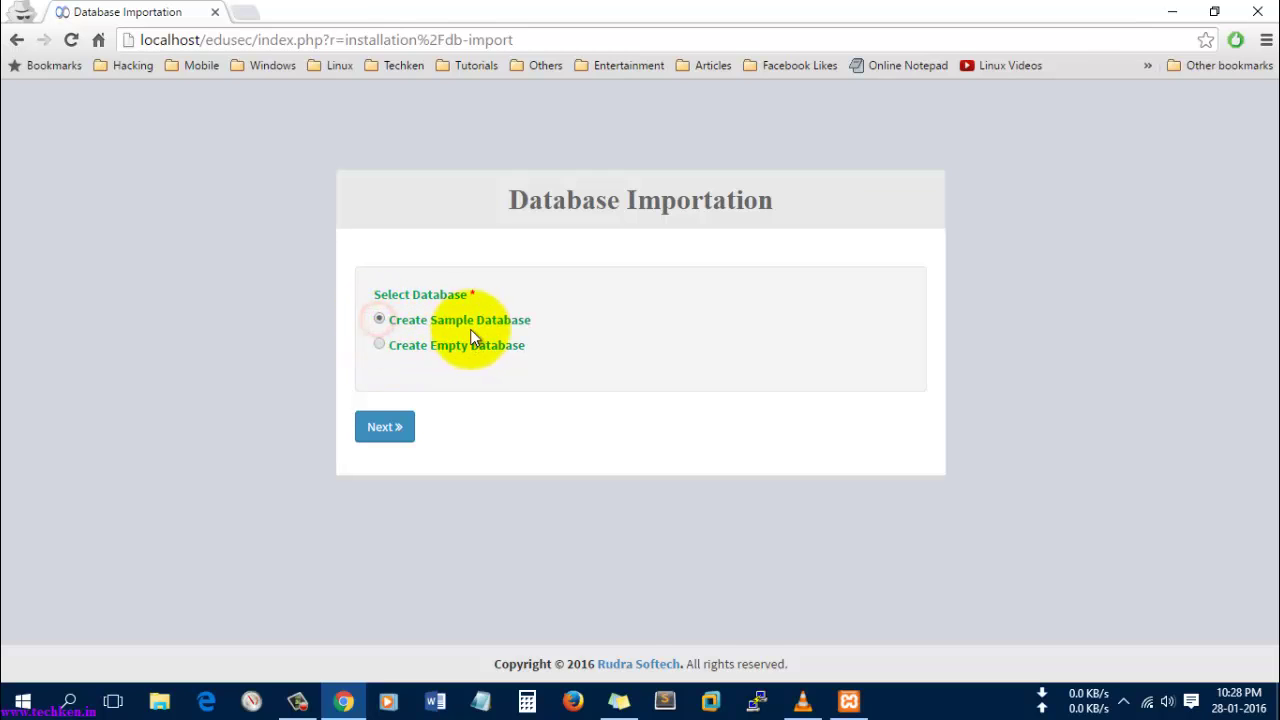
pyautogui.click(390, 428)
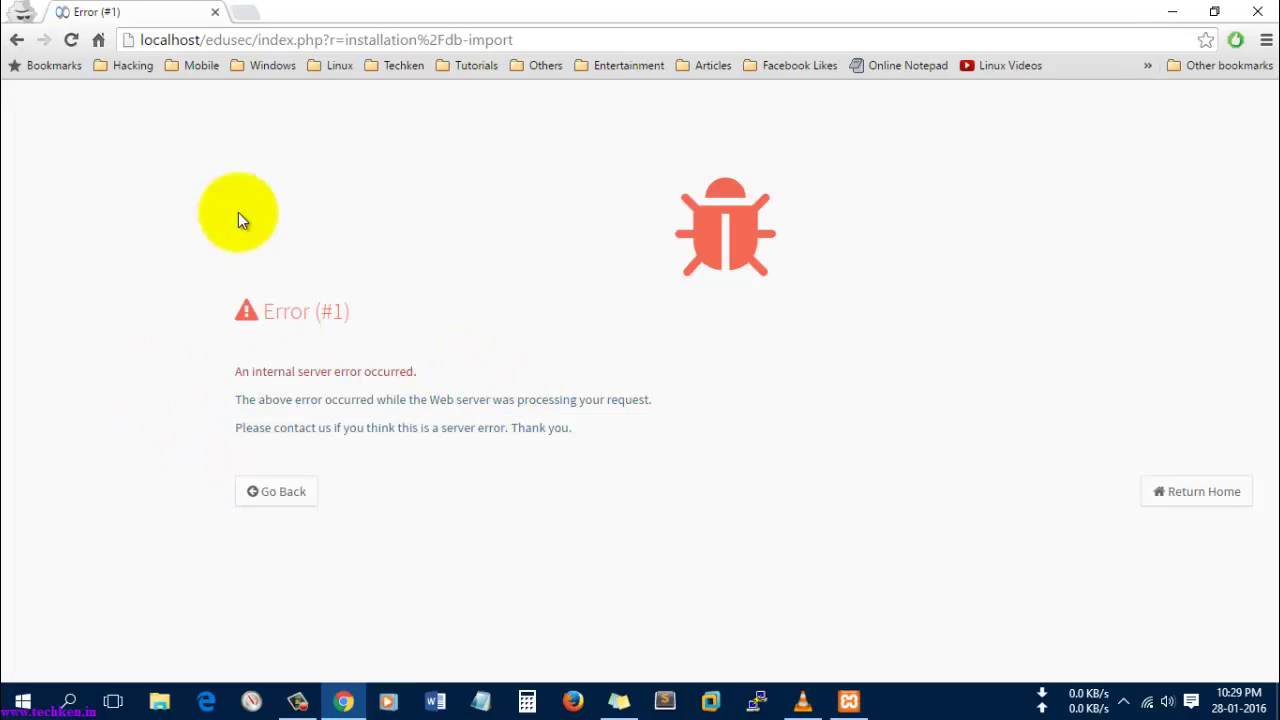
# - Trim the address to localhost/edusec/index.php and load the EduSec login page
pyautogui.click(546, 36)
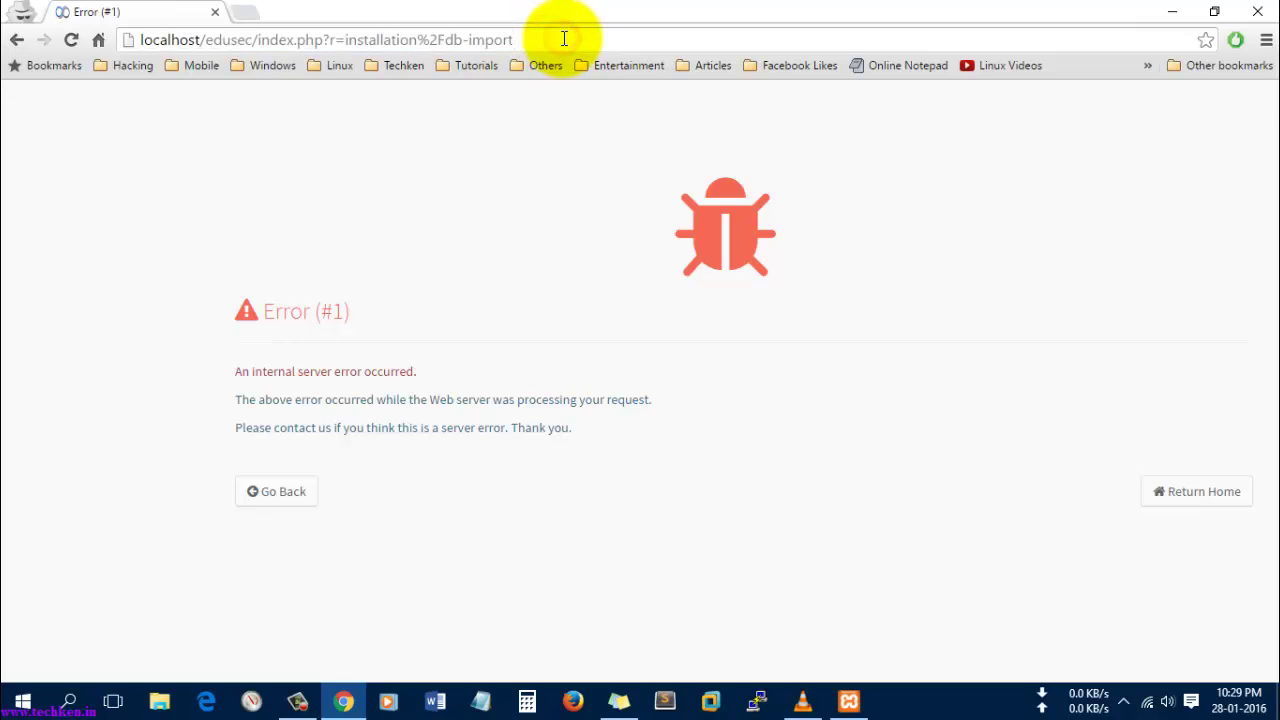
pyautogui.press('BackSpace')
pyautogui.press('BackSpace')
pyautogui.press('BackSpace')
pyautogui.press('BackSpace')
pyautogui.press('BackSpace')
pyautogui.press('BackSpace')
pyautogui.press('BackSpace')
pyautogui.press('BackSpace')
pyautogui.press('BackSpace')
pyautogui.press('BackSpace')
pyautogui.press('BackSpace')
pyautogui.press('BackSpace')
pyautogui.press('BackSpace')
pyautogui.press('BackSpace')
pyautogui.press('BackSpace')
pyautogui.press('BackSpace')
pyautogui.press('BackSpace')
pyautogui.press('BackSpace')
pyautogui.press('BackSpace')
pyautogui.press('BackSpace')
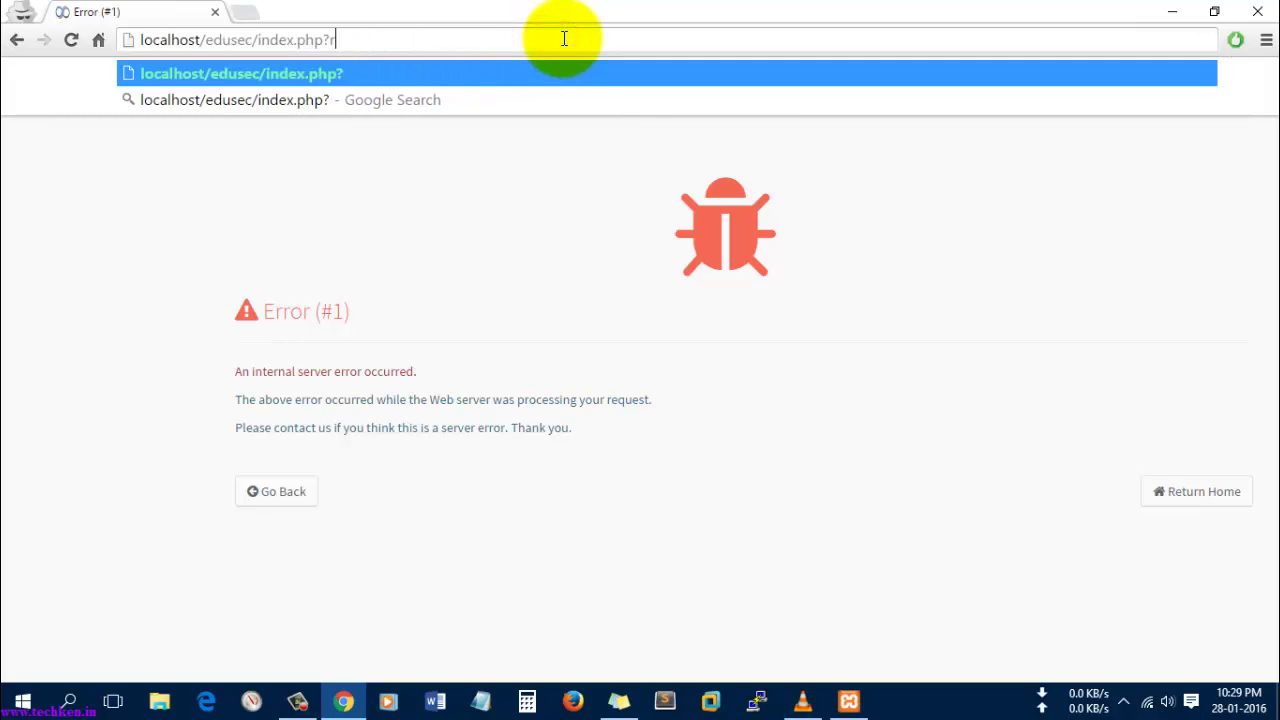
pyautogui.press('BackSpace')
pyautogui.press('BackSpace')
pyautogui.press('Return')
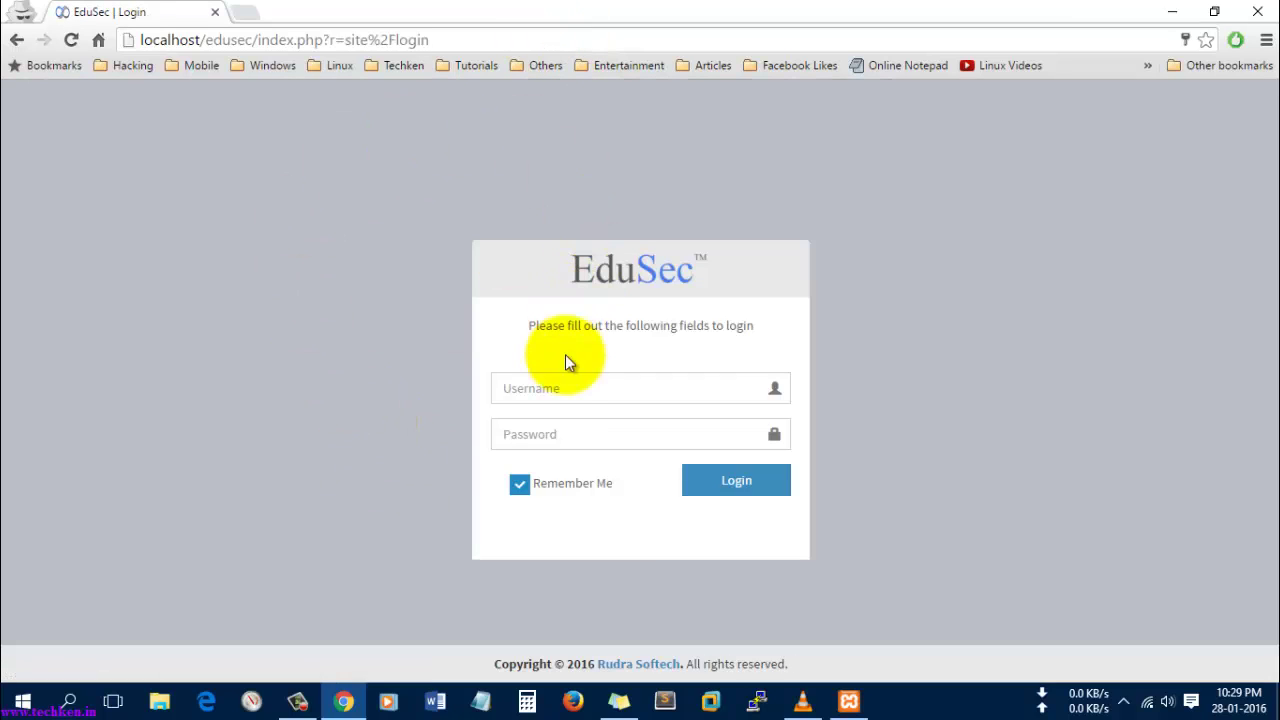
# - Fill the login form with username admin and retype the admin password
pyautogui.click(562, 389)
pyautogui.write('admin')
pyautogui.press('Tab')
pyautogui.hotkey('shift', 'Tab')
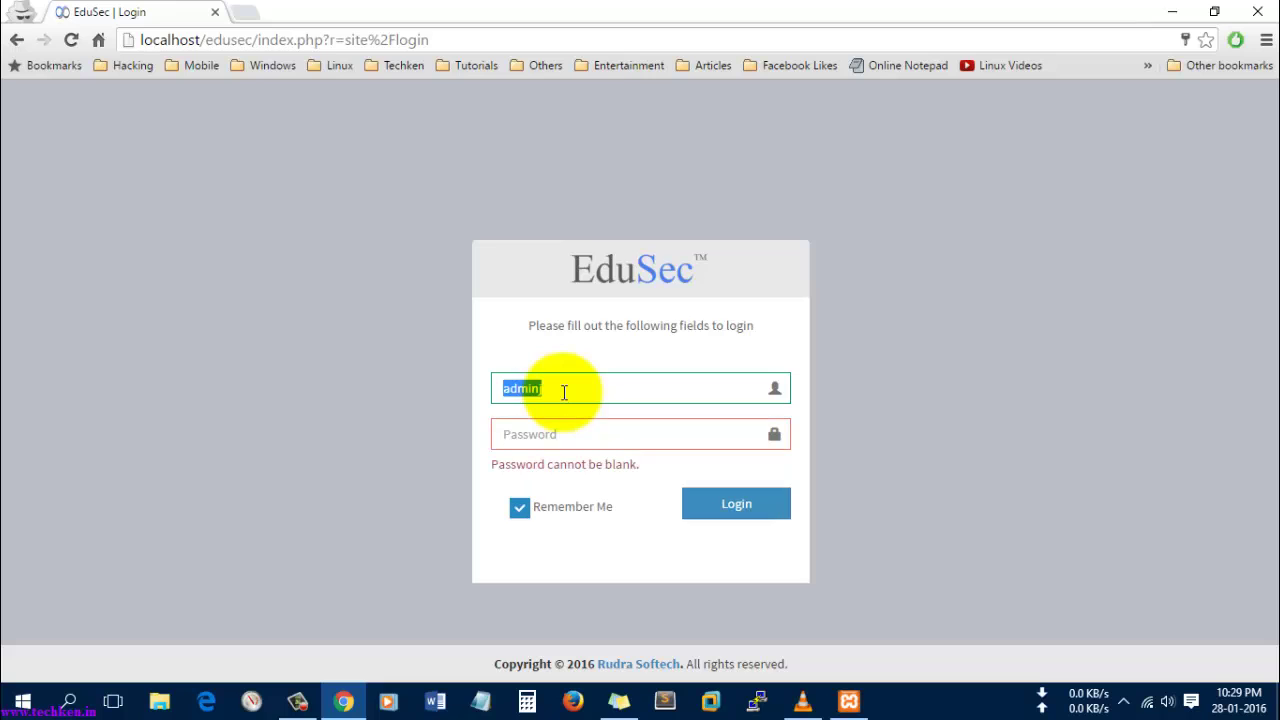
pyautogui.press('Right')
pyautogui.press('Down')
pyautogui.press('Down')
pyautogui.press('Return')
pyautogui.press('Tab')
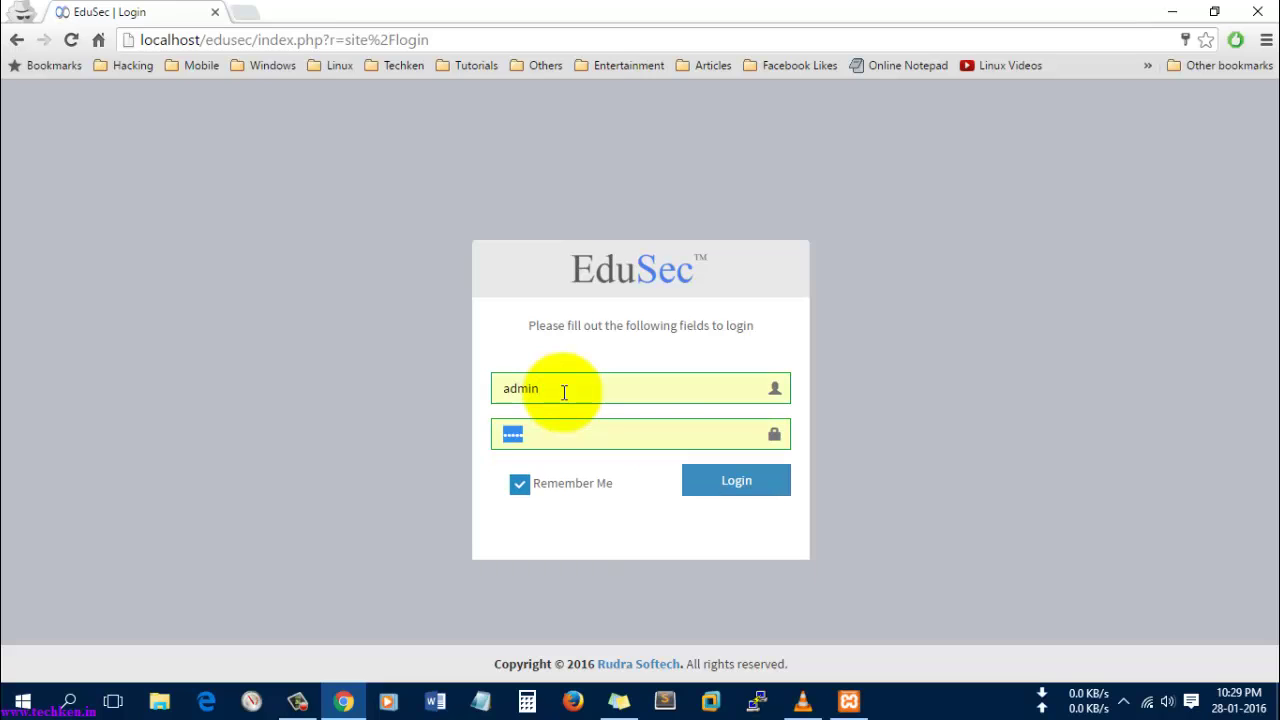
pyautogui.write('admin')
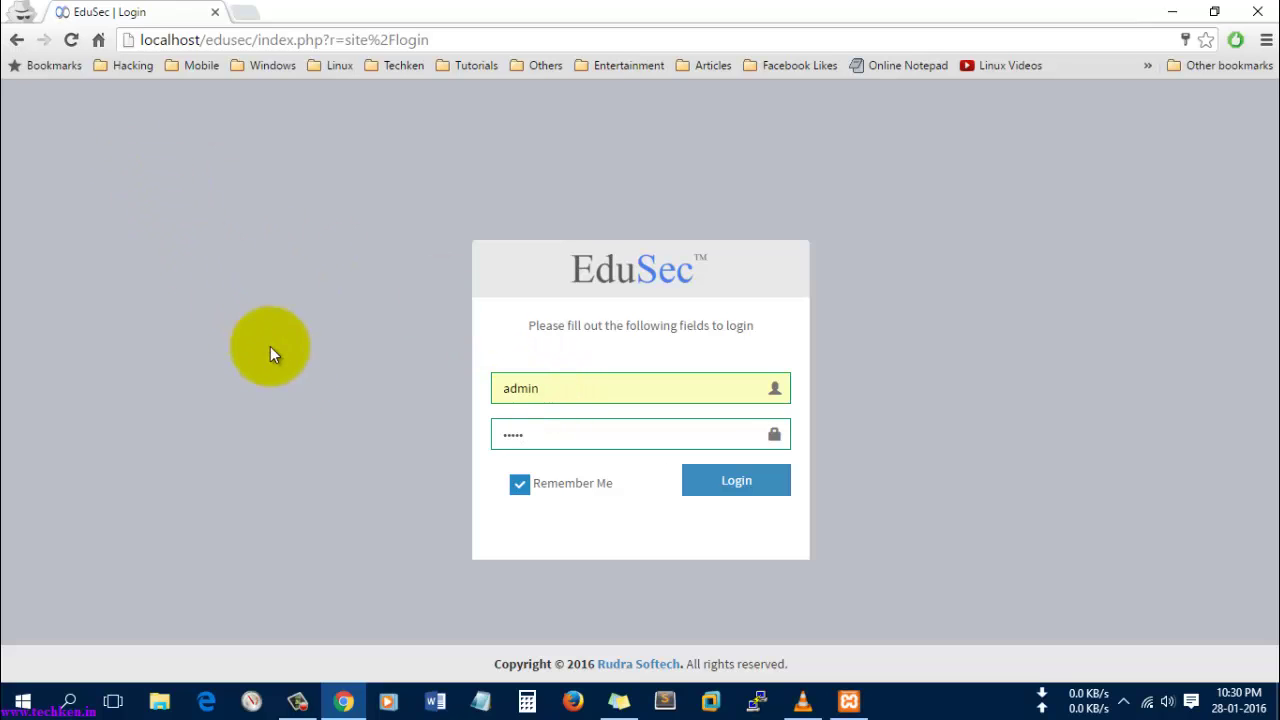
pyautogui.click(343, 701)
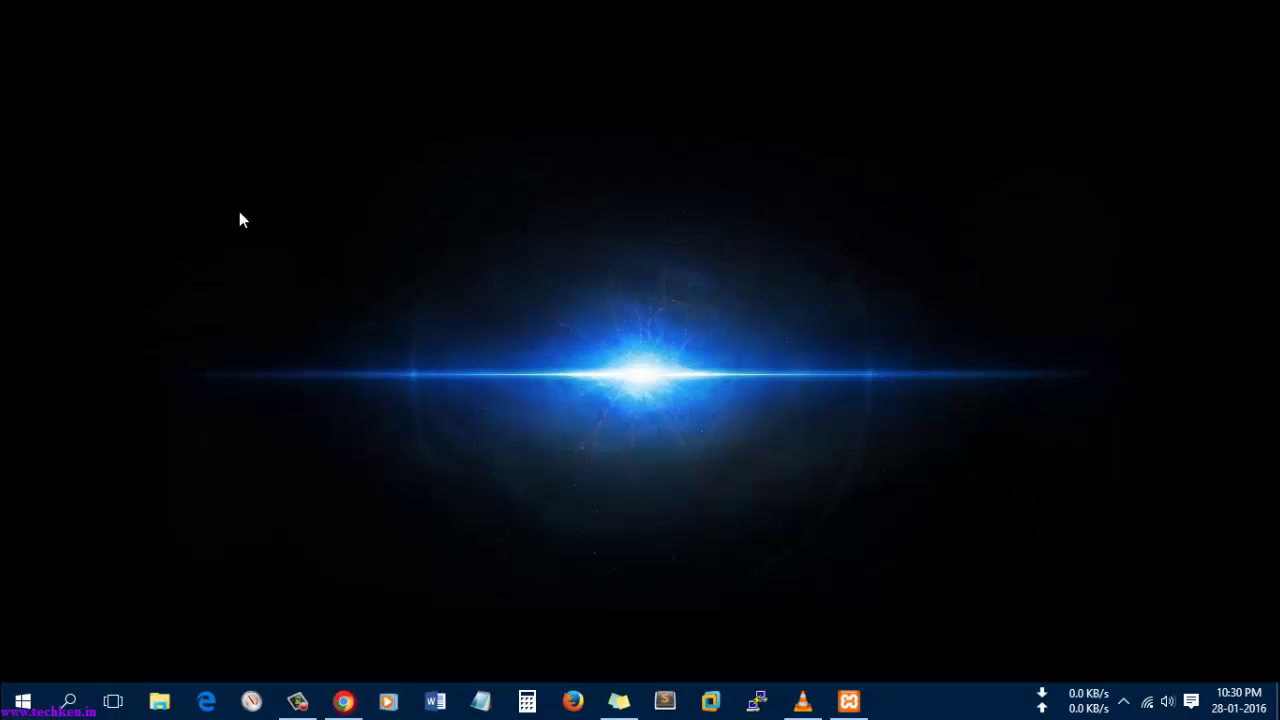
pyautogui.click(343, 701)
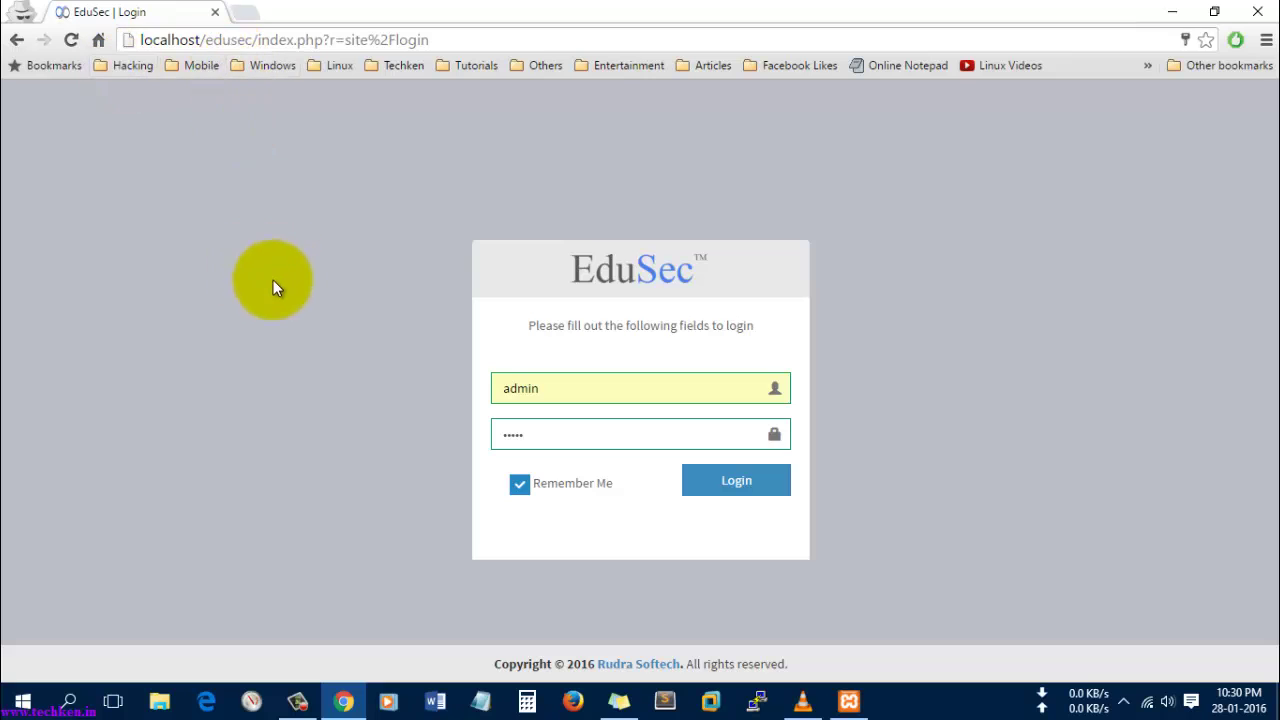
# - Log in as admin, keeping English as the interface language
pyautogui.click(738, 485)
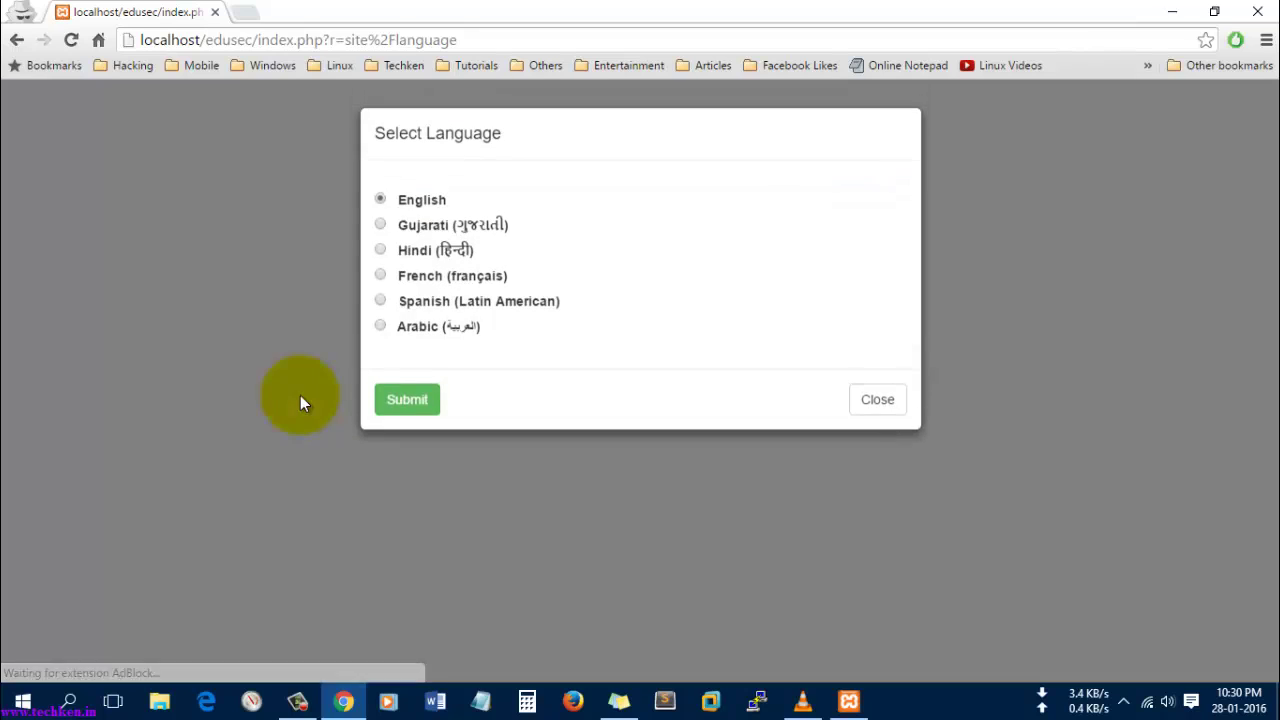
pyautogui.click(409, 404)
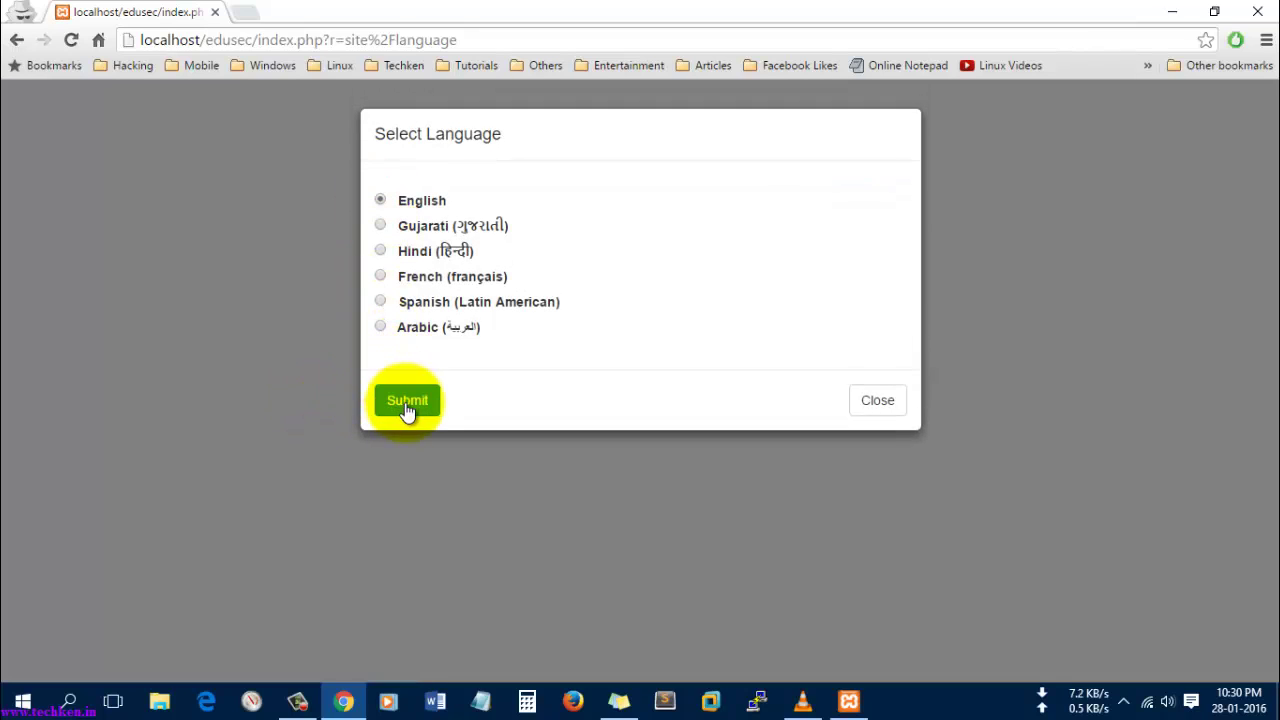
pyautogui.click(406, 402)
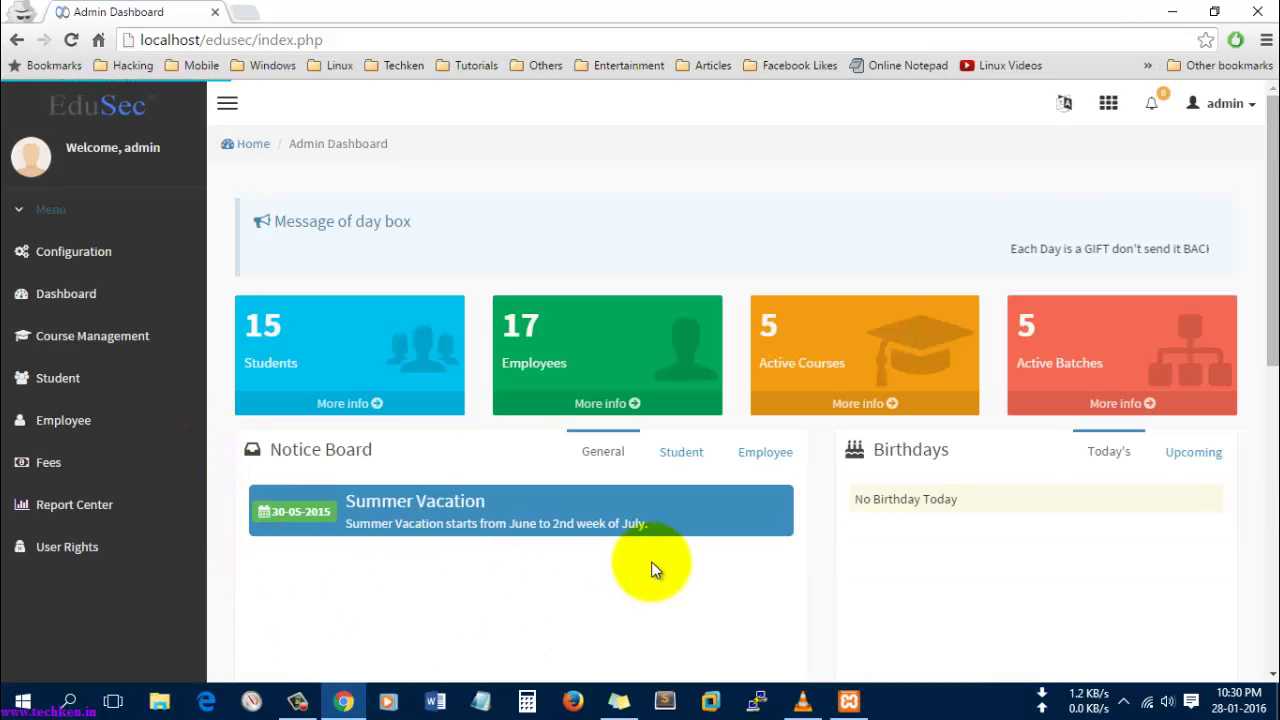
# - Open Student > Manage Students and scroll through the sample student list
pyautogui.click(60, 376)
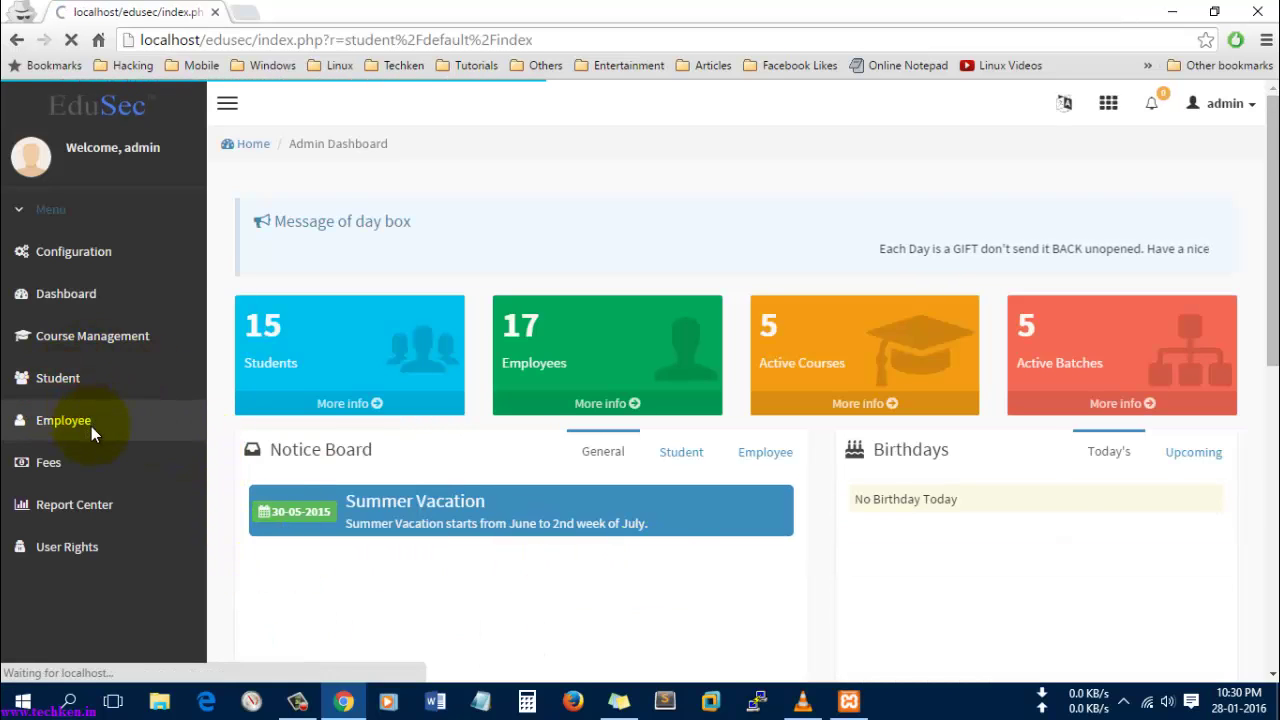
pyautogui.click(90, 313)
pyautogui.scroll(-3, 886, 439)
pyautogui.scroll(3, 888, 455)
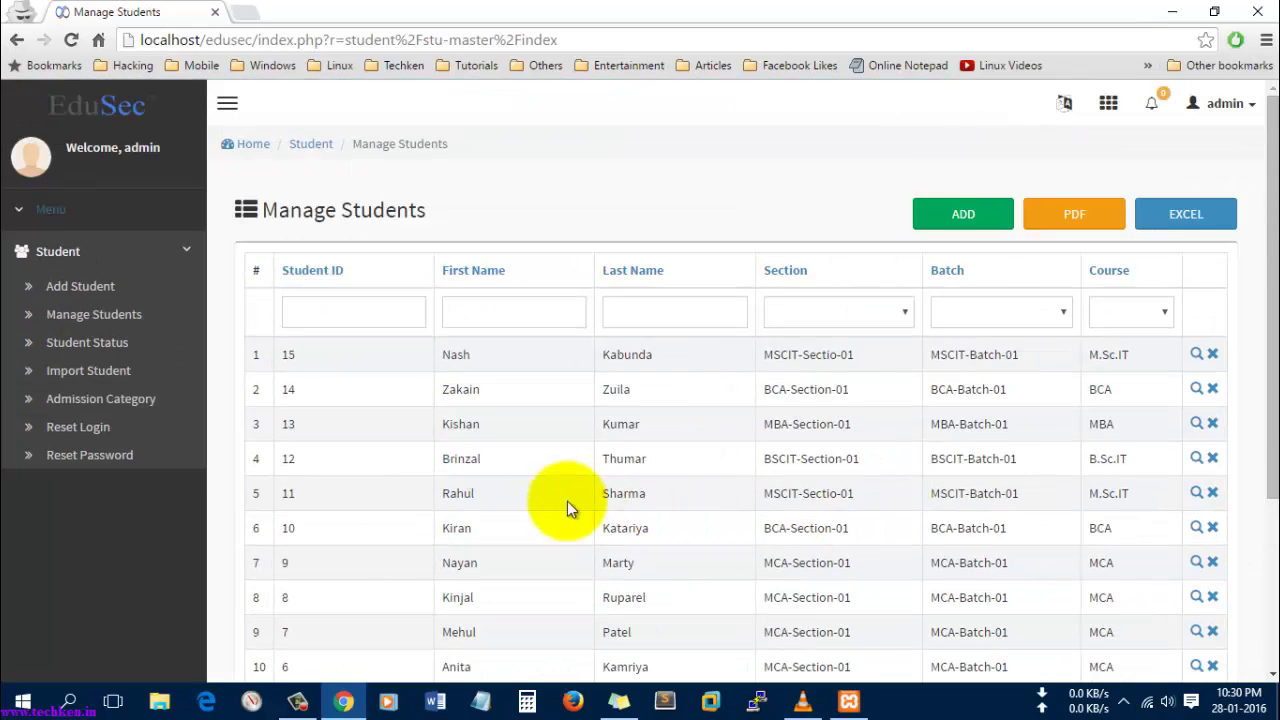
pyautogui.click(1222, 104)
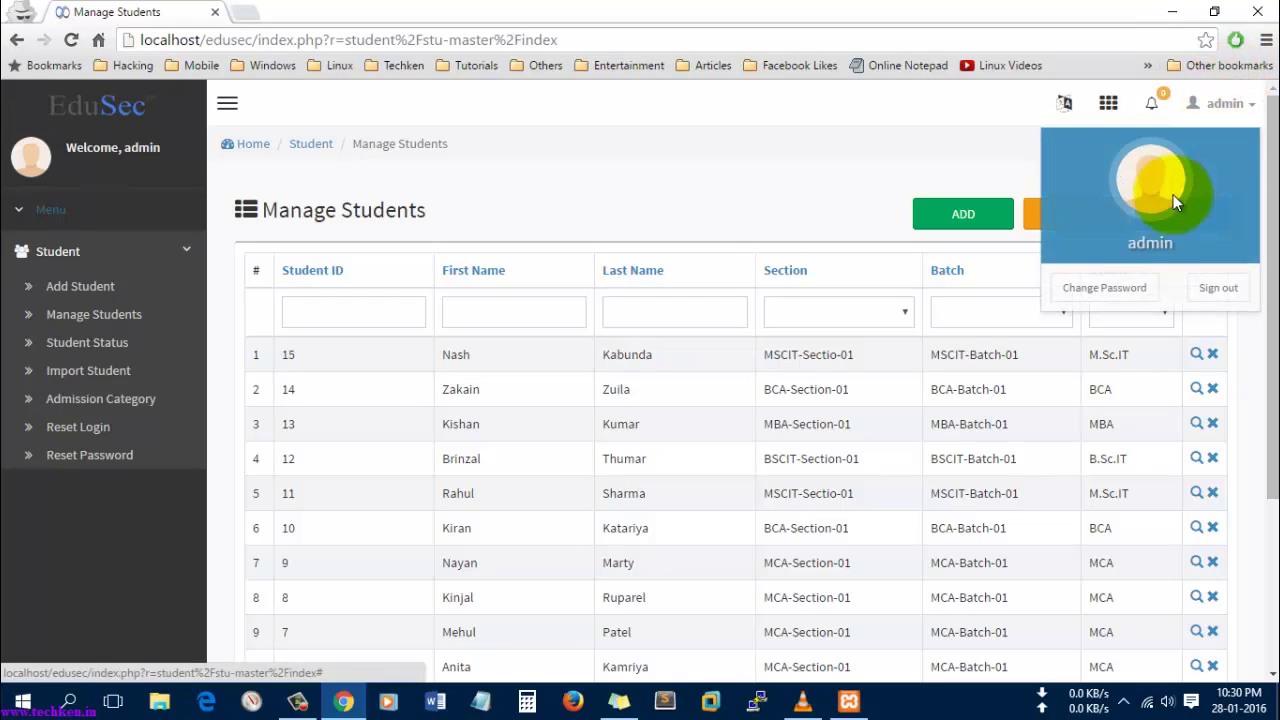
# - Sign out of the admin account, close Chrome, and refresh the Windows desktop
pyautogui.click(1218, 288)
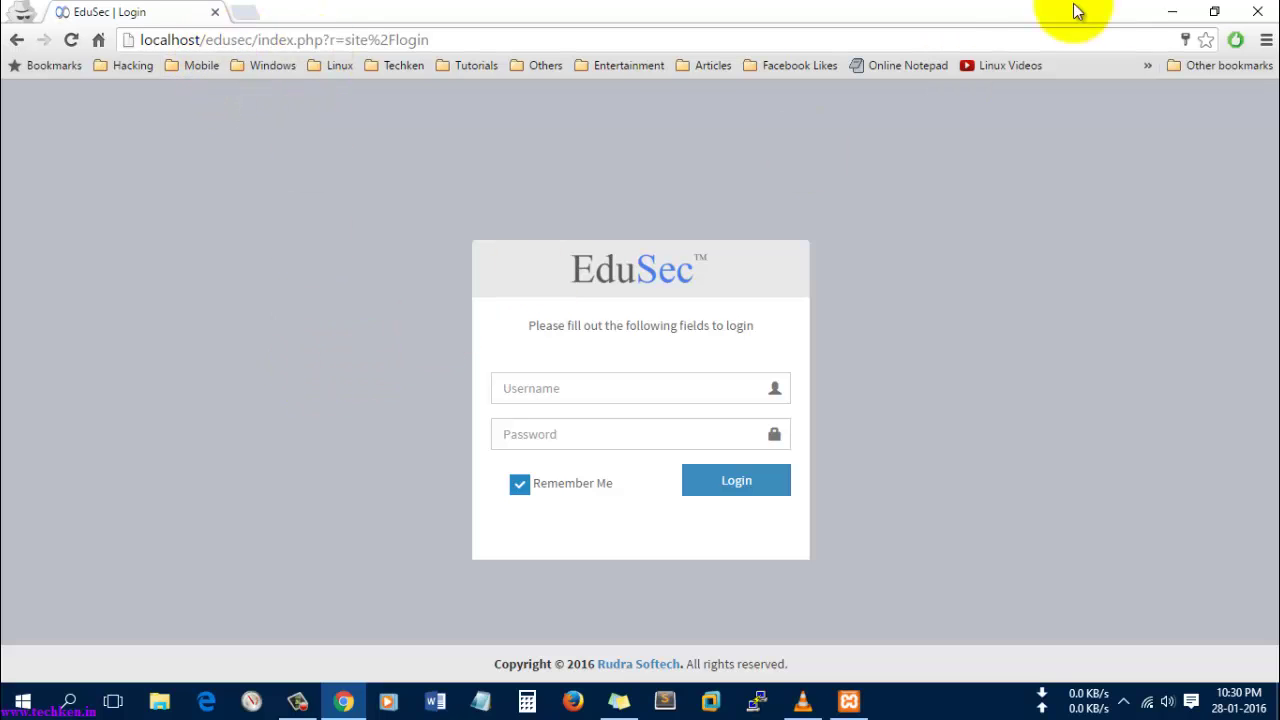
pyautogui.click(1257, 12)
pyautogui.rightClick(687, 219)
pyautogui.click(732, 297)
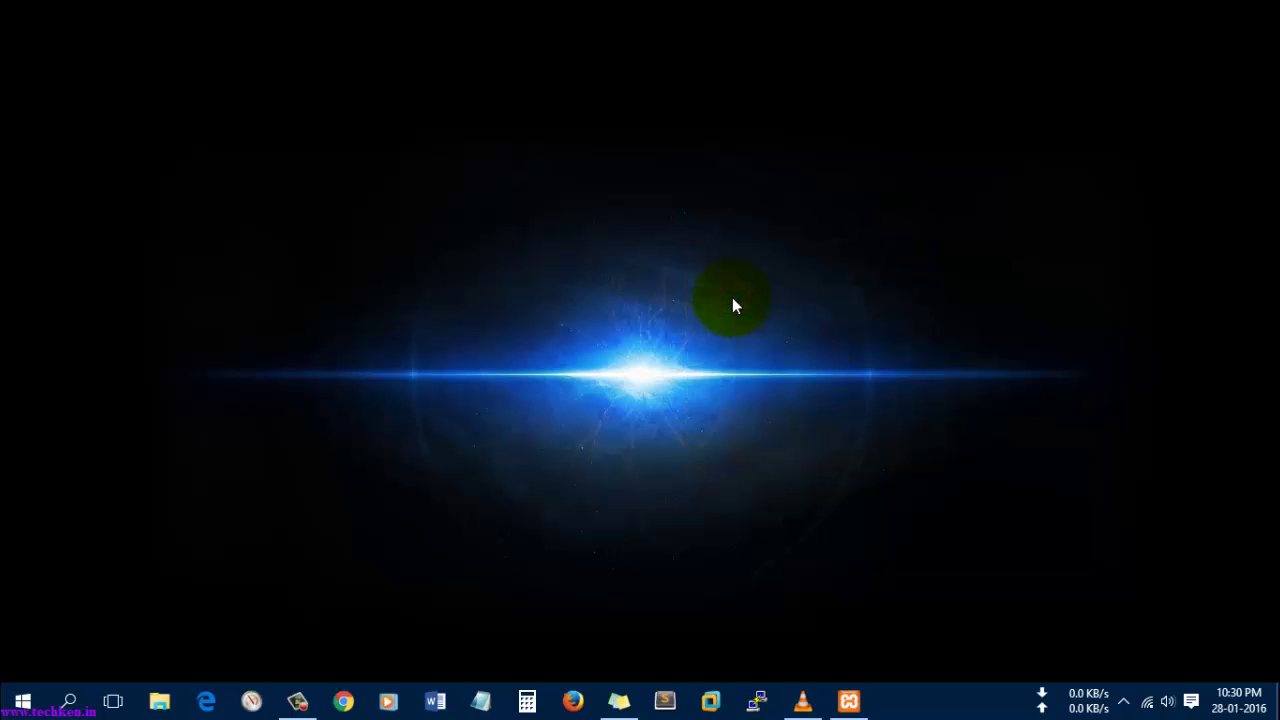